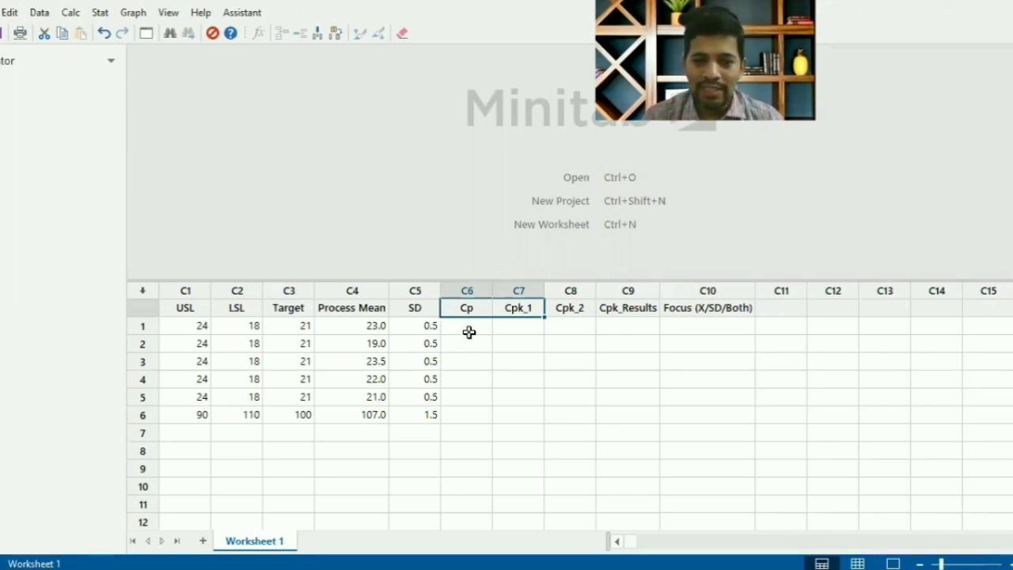
- Open the Calculator and choose the Cp column as the variable that stores the result
click(468, 330)
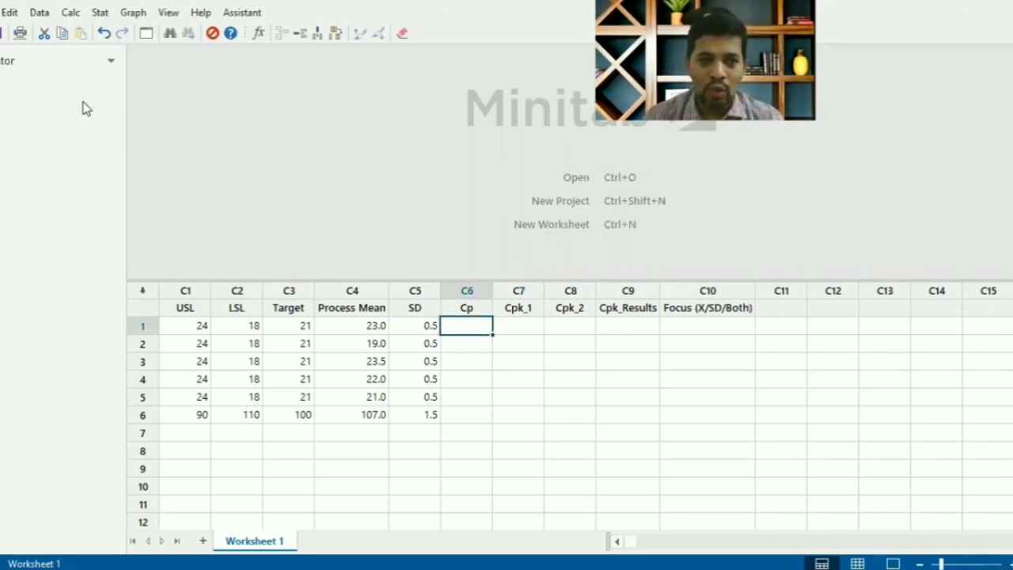
click(72, 14)
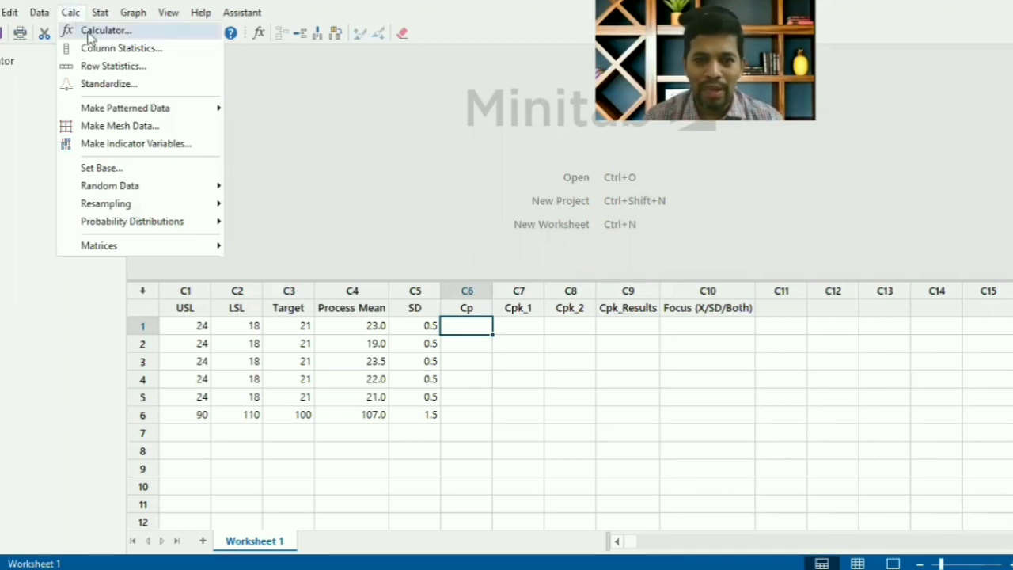
click(88, 32)
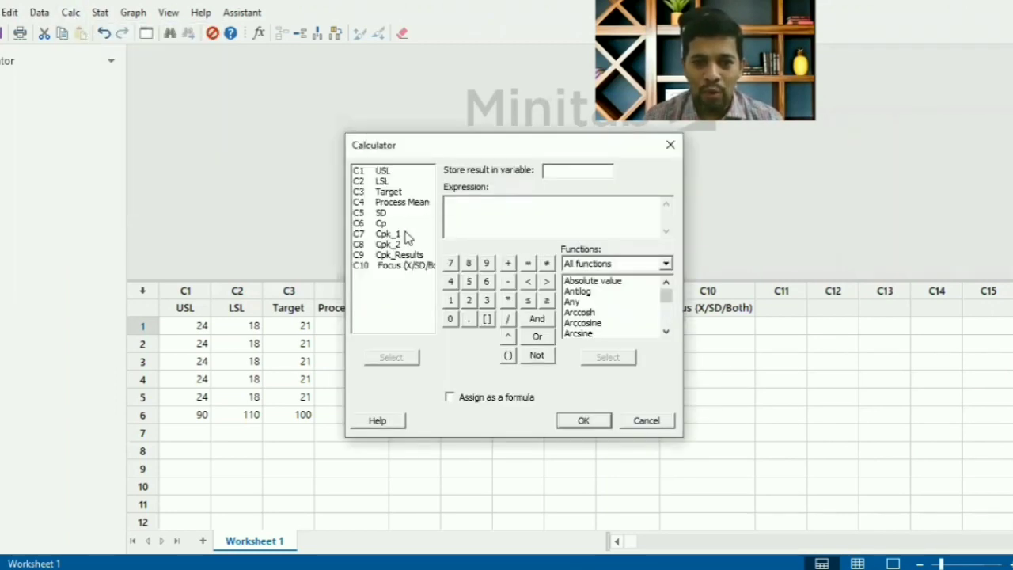
drag(577, 152, 743, 163)
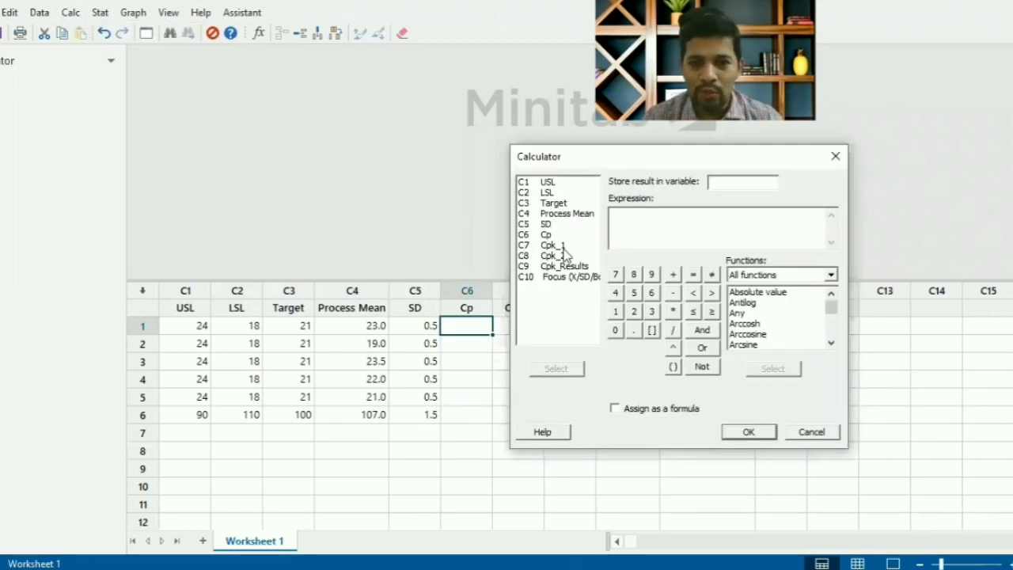
click(547, 235)
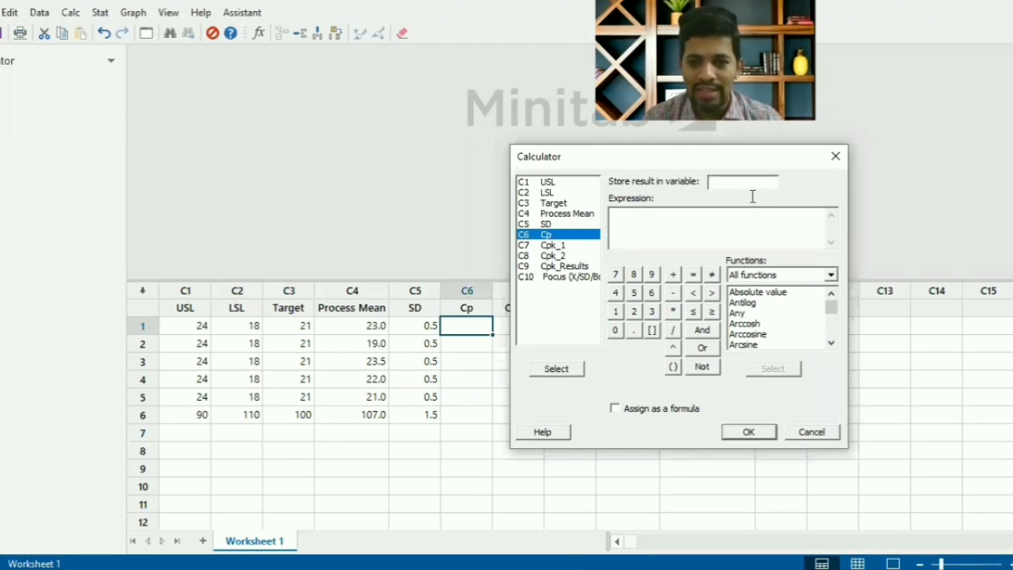
click(566, 370)
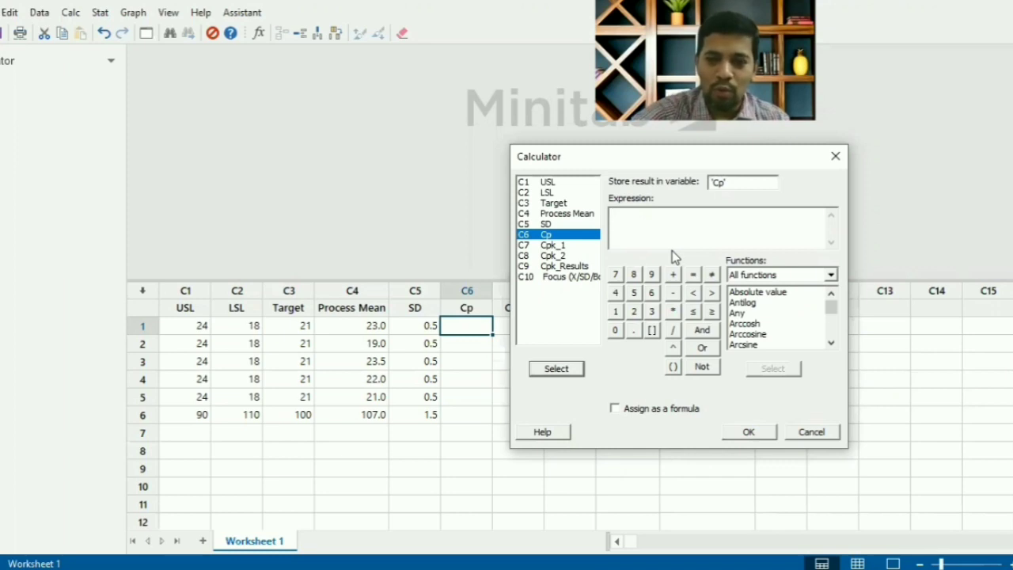
- Calculate Cp with the expression ('USL'-'LSL')/(6*'SD') and assign it to the column as a formula
text(()
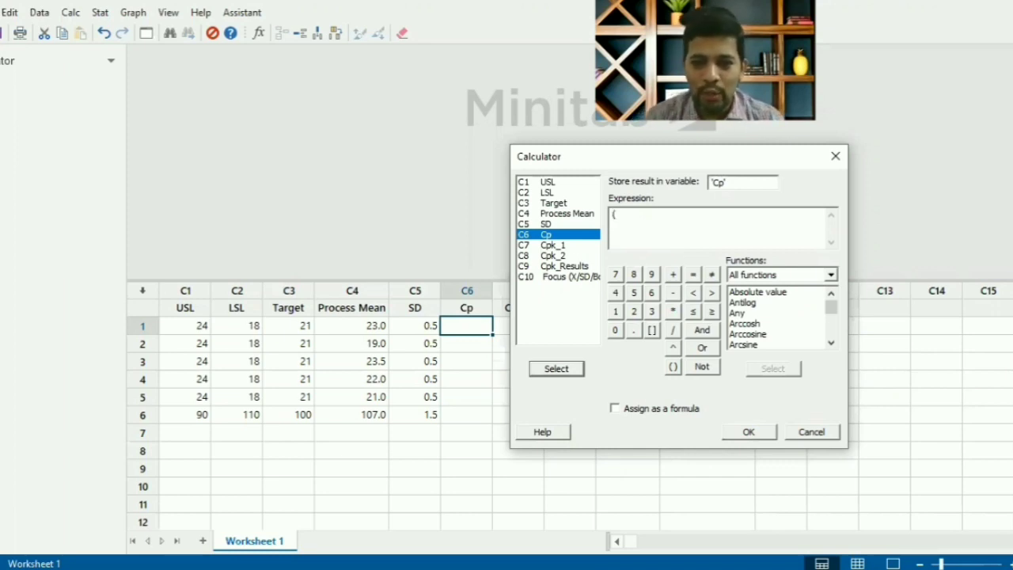
double_click(552, 185)
text(-)
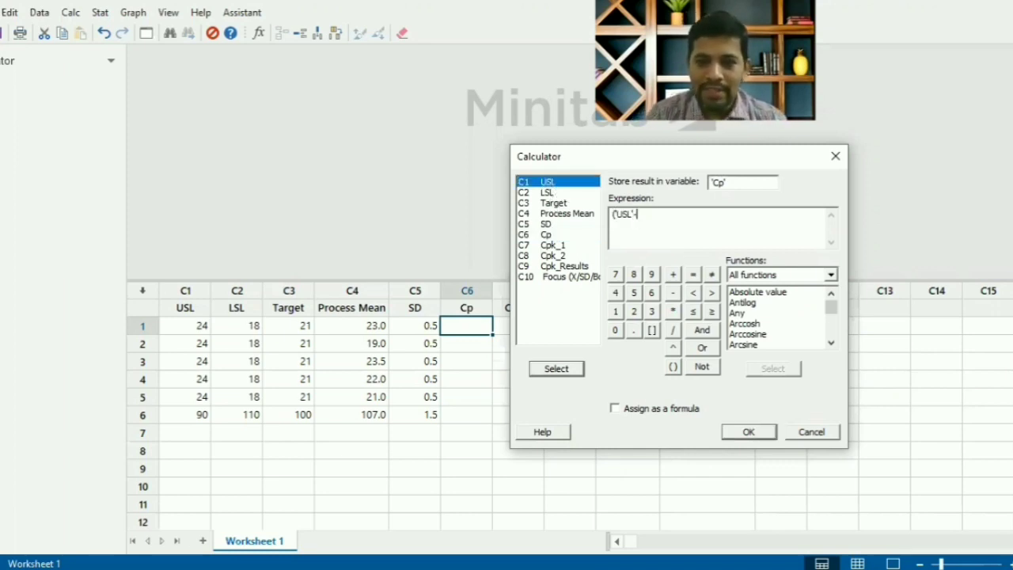
double_click(556, 194)
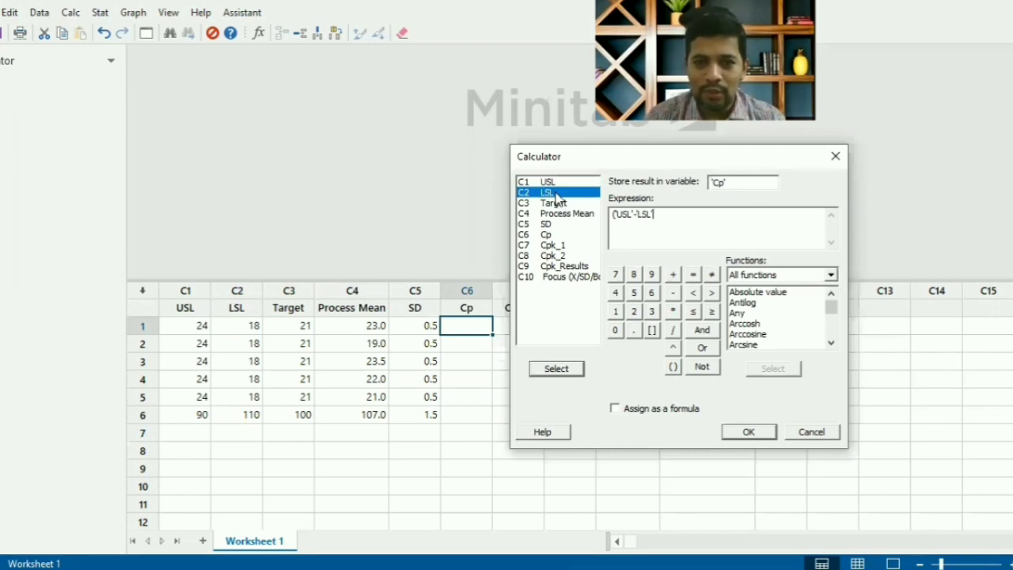
text())
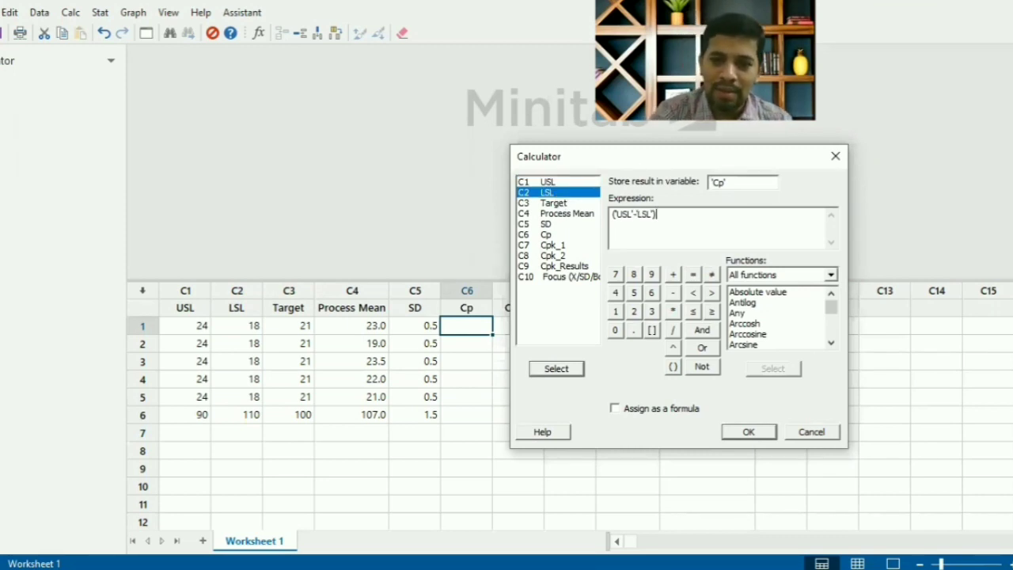
text(/()
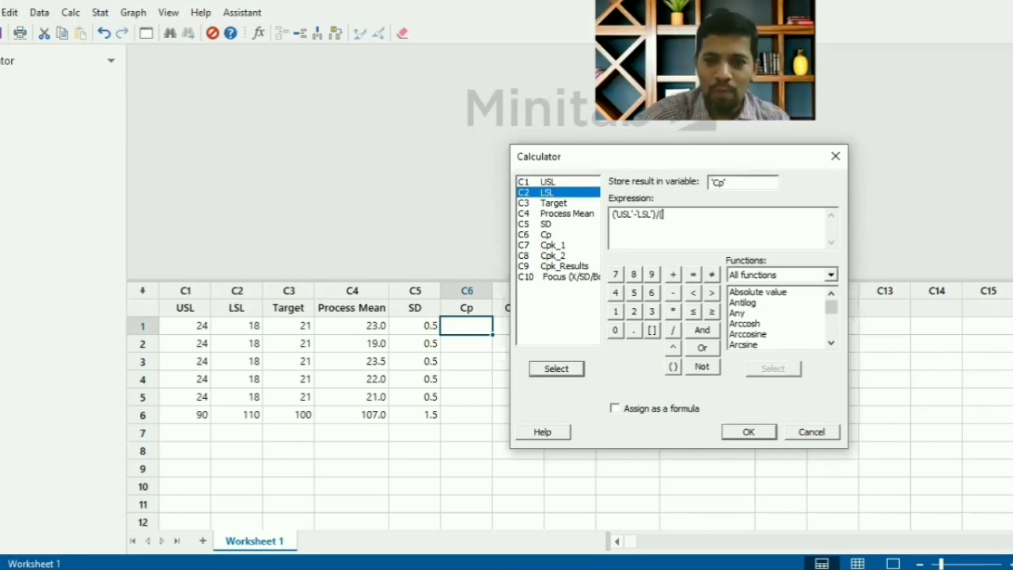
click(652, 292)
text(*)
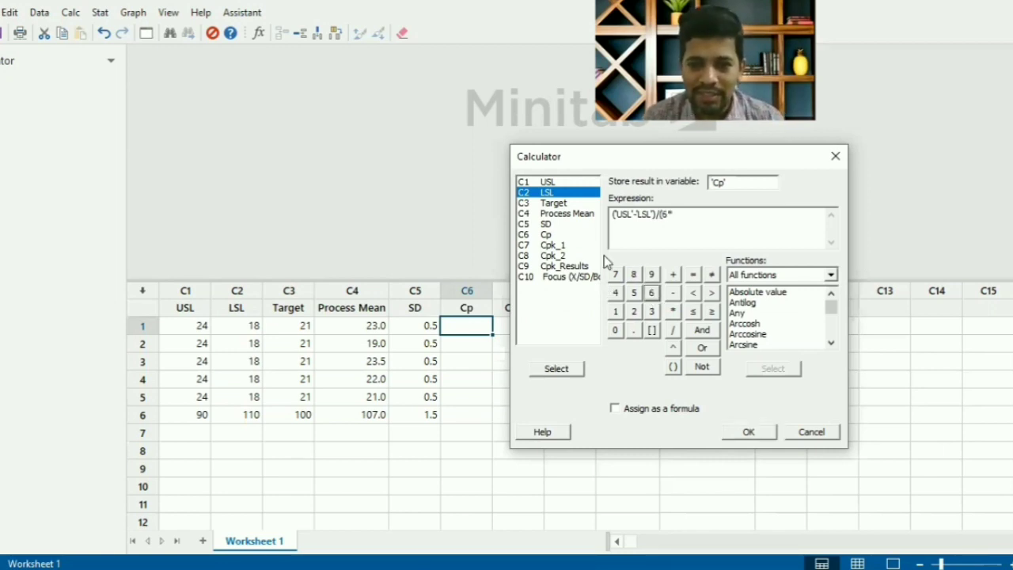
double_click(550, 225)
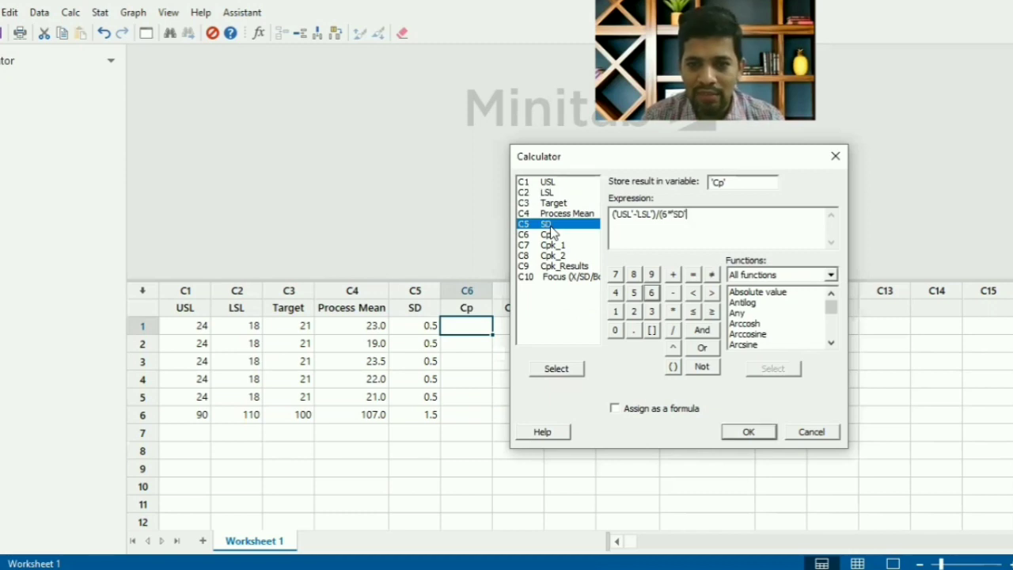
text())
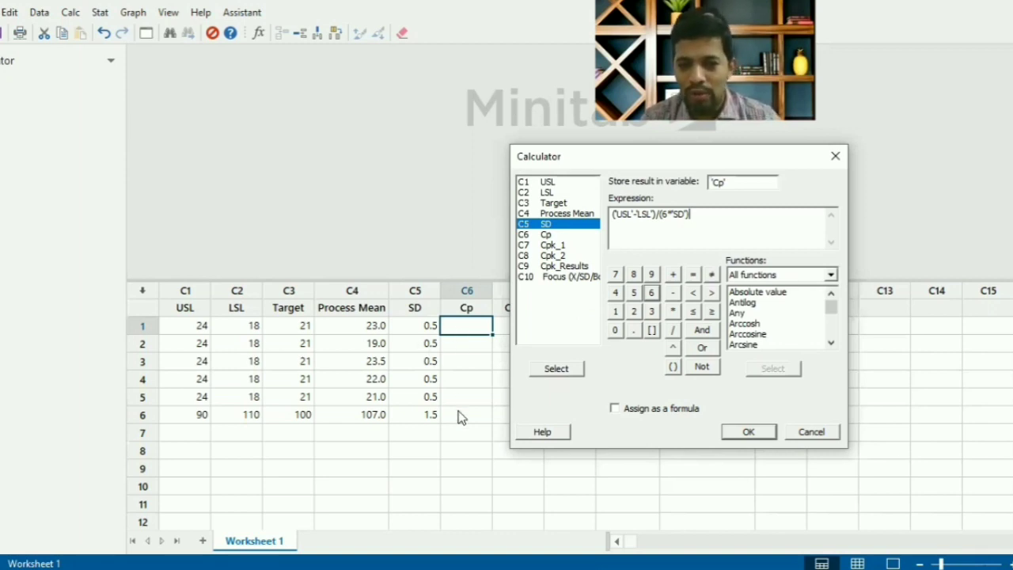
click(615, 409)
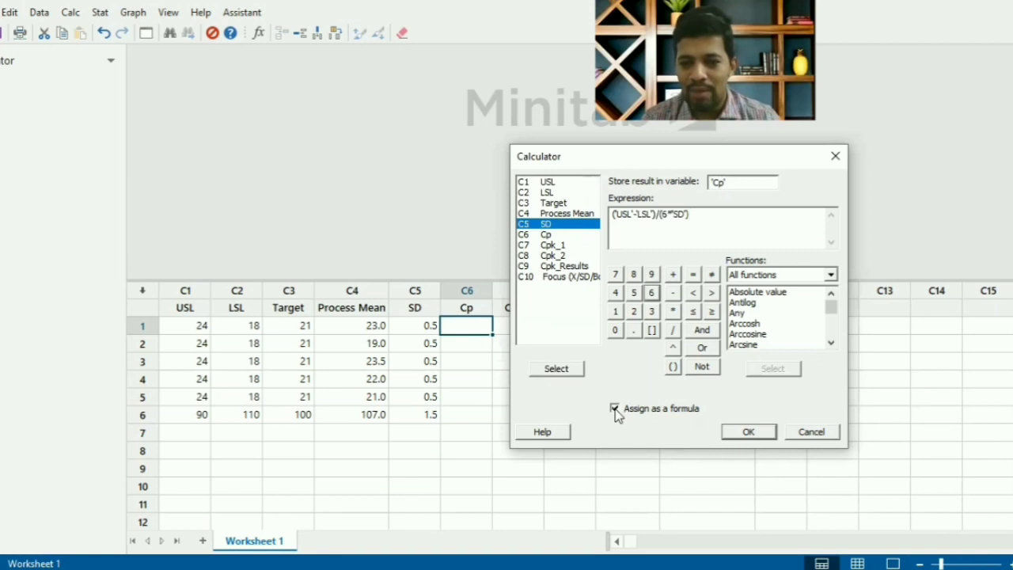
click(749, 434)
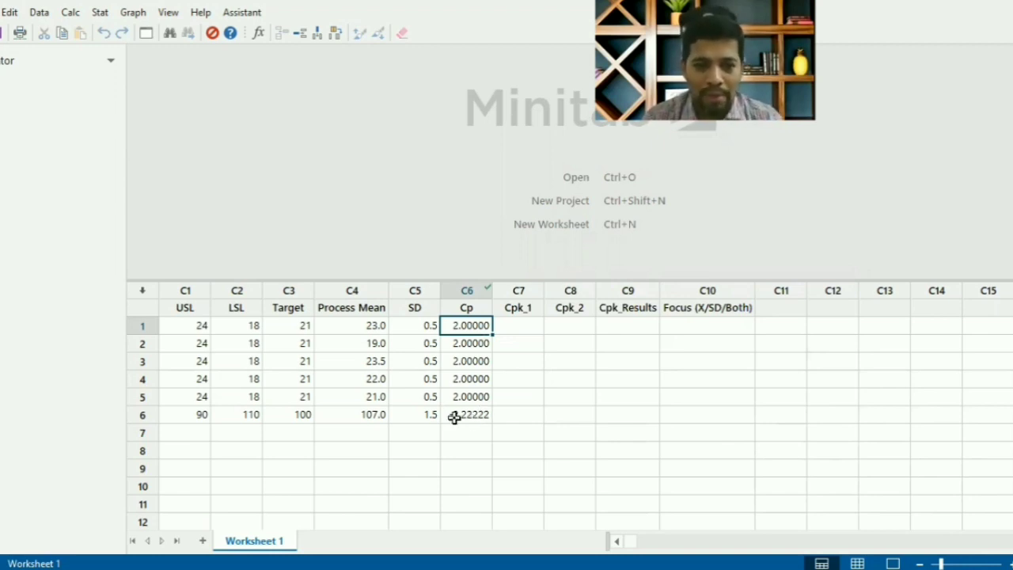
- Correct the specification limits in row 6 by setting USL to 110 and LSL to 90
click(192, 417)
text(110)
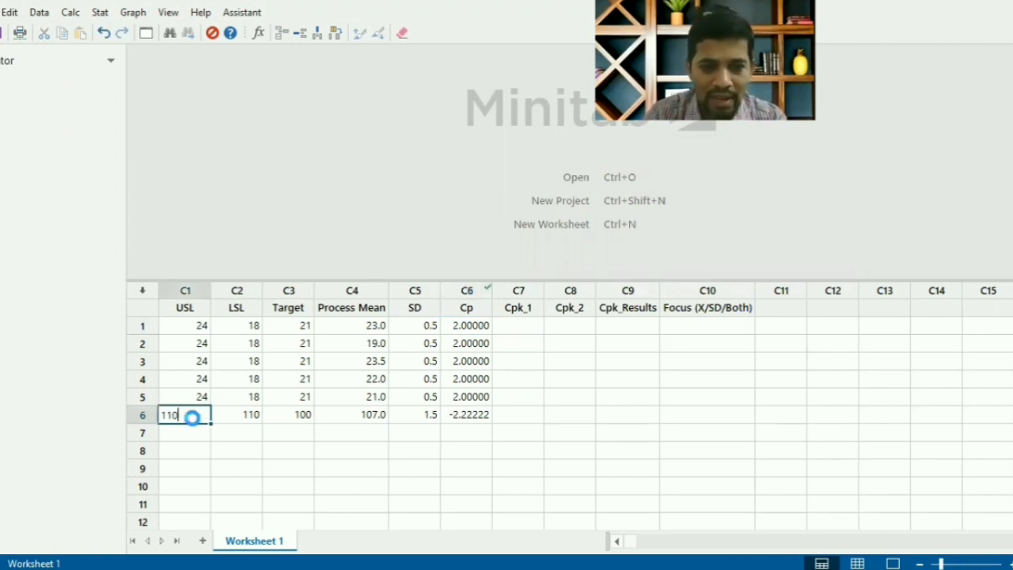
key(Tab)
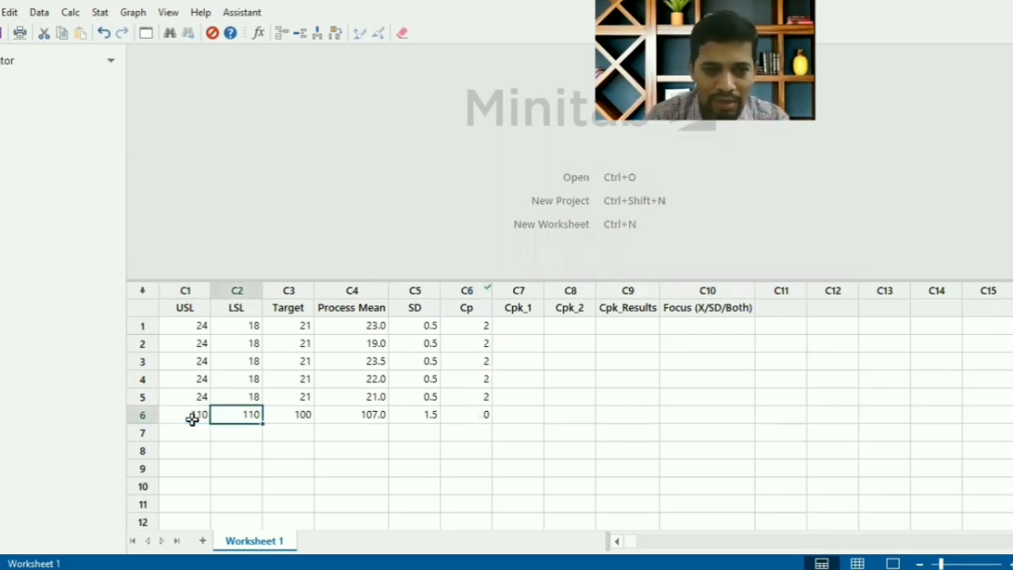
text(90)
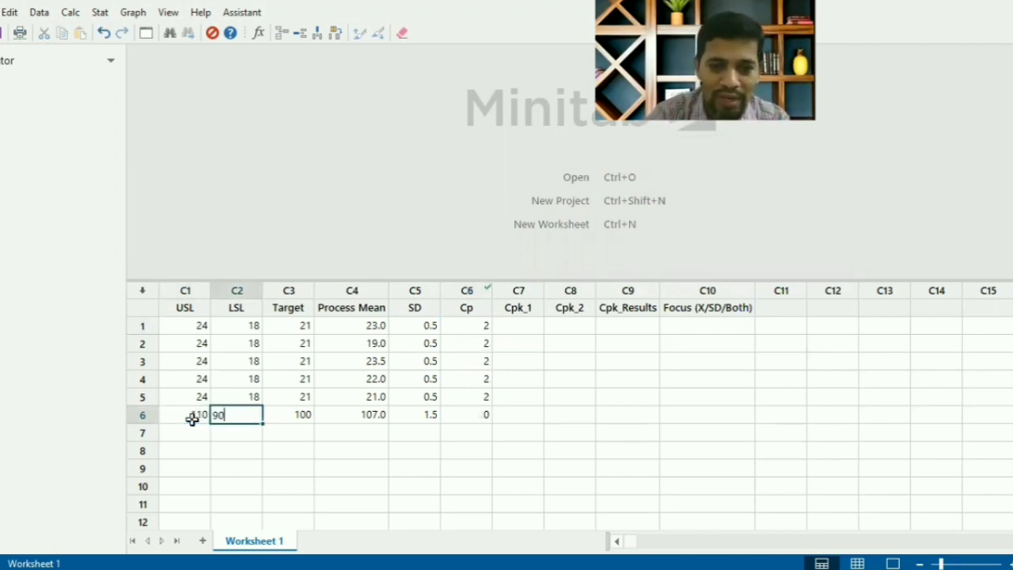
key(Return)
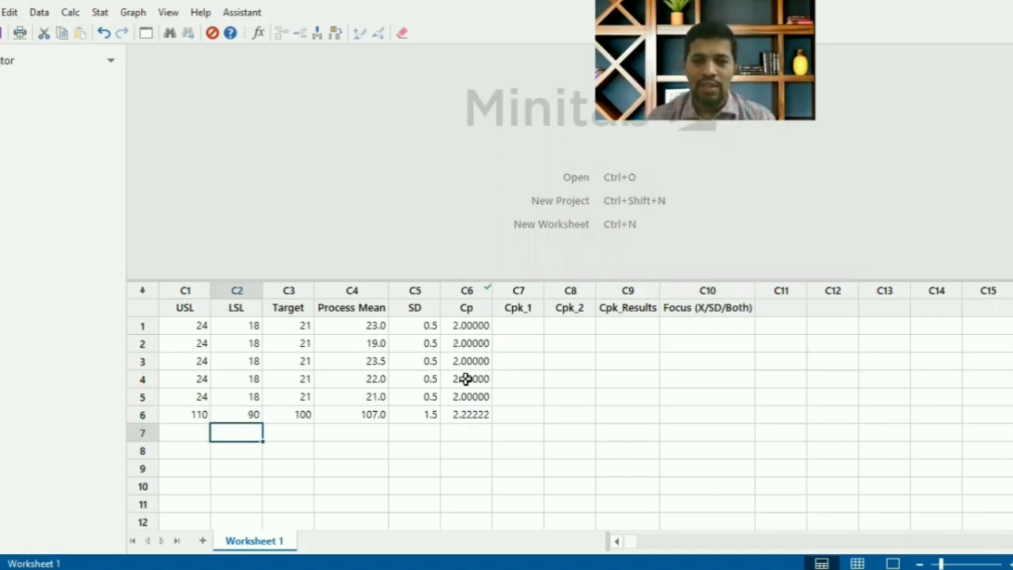
- Clear the previous entries in the Calculator and choose Cpk_1 as the variable that stores the result
click(519, 330)
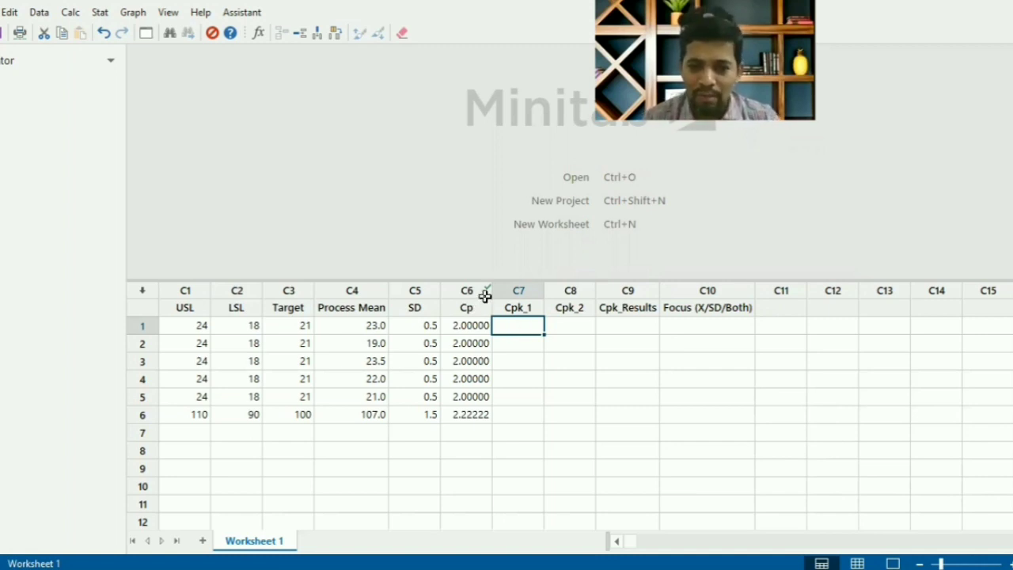
click(956, 564)
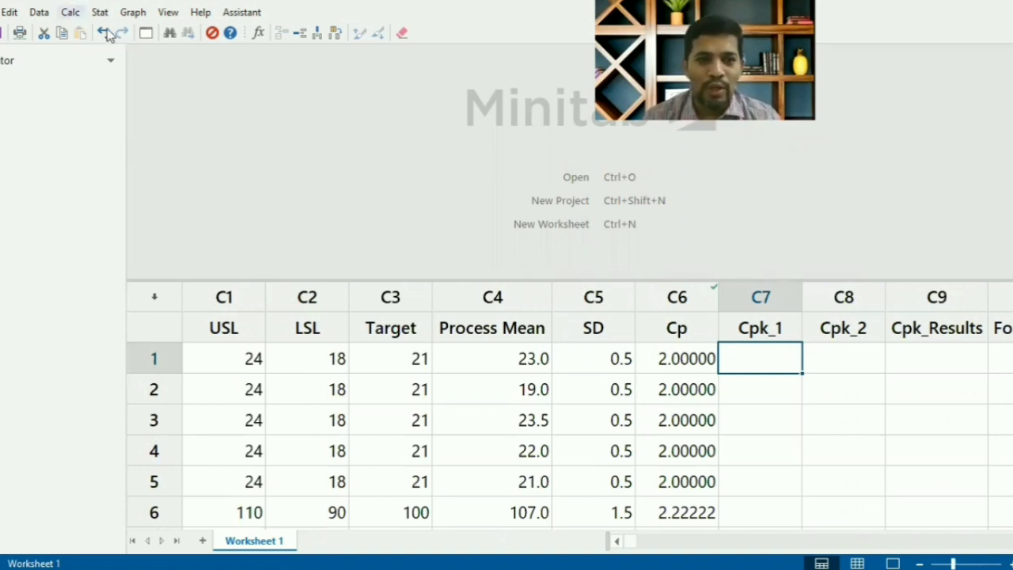
click(70, 12)
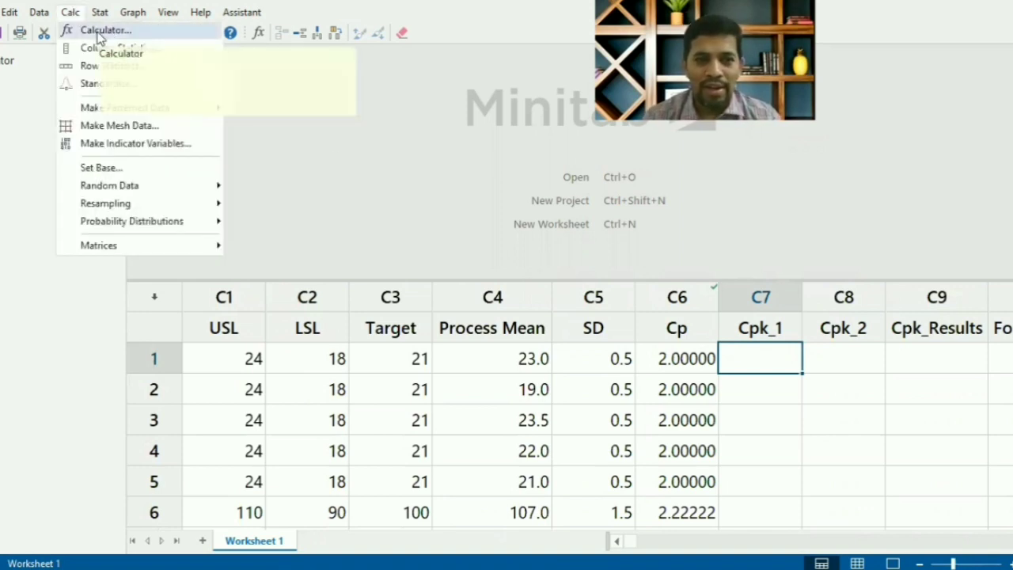
click(99, 31)
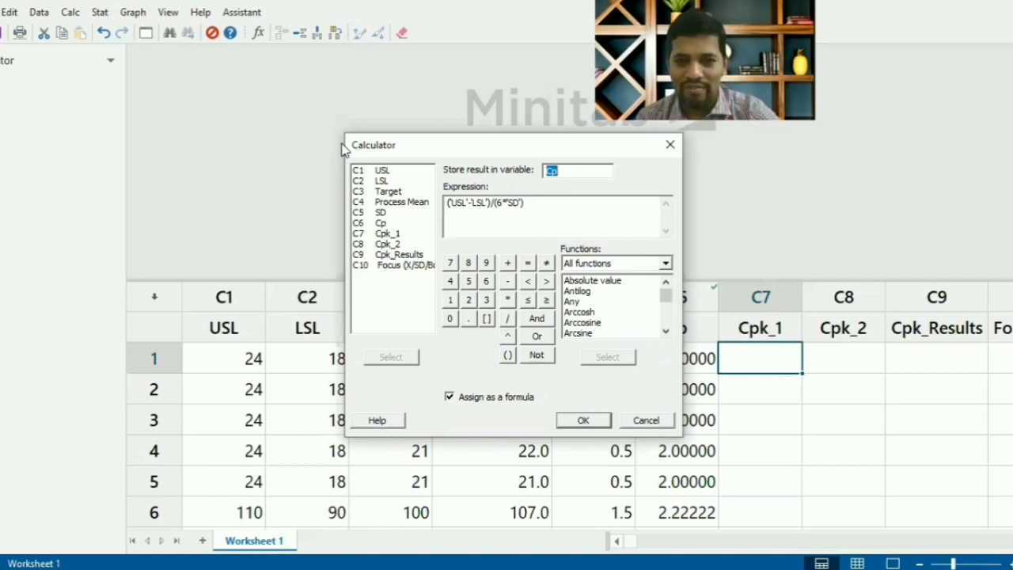
key(F3)
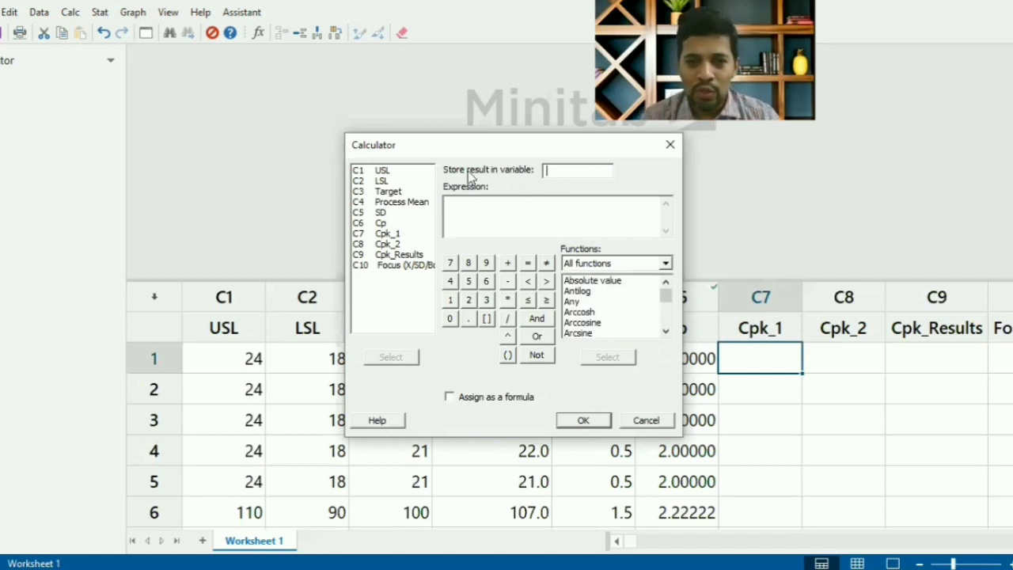
double_click(388, 233)
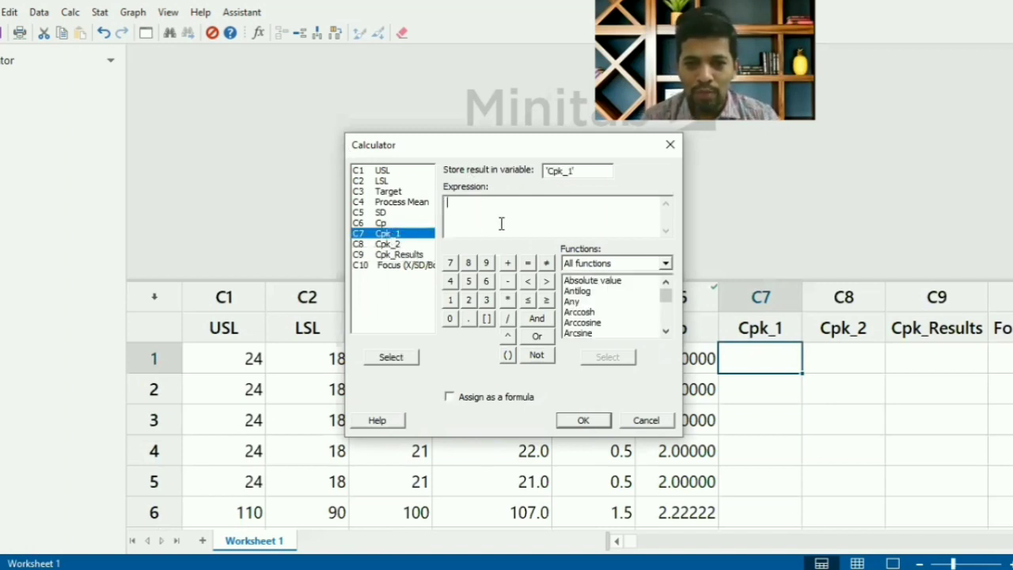
- Enter the numerator ('USL'-'Process Mean') as the start of the Calculator expression for Cpk_1
text(()
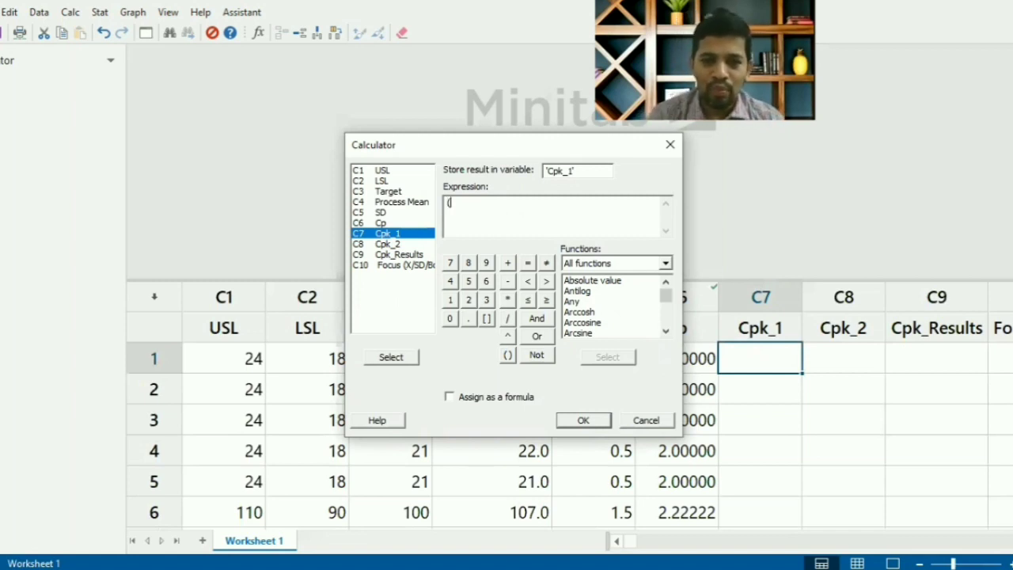
double_click(383, 170)
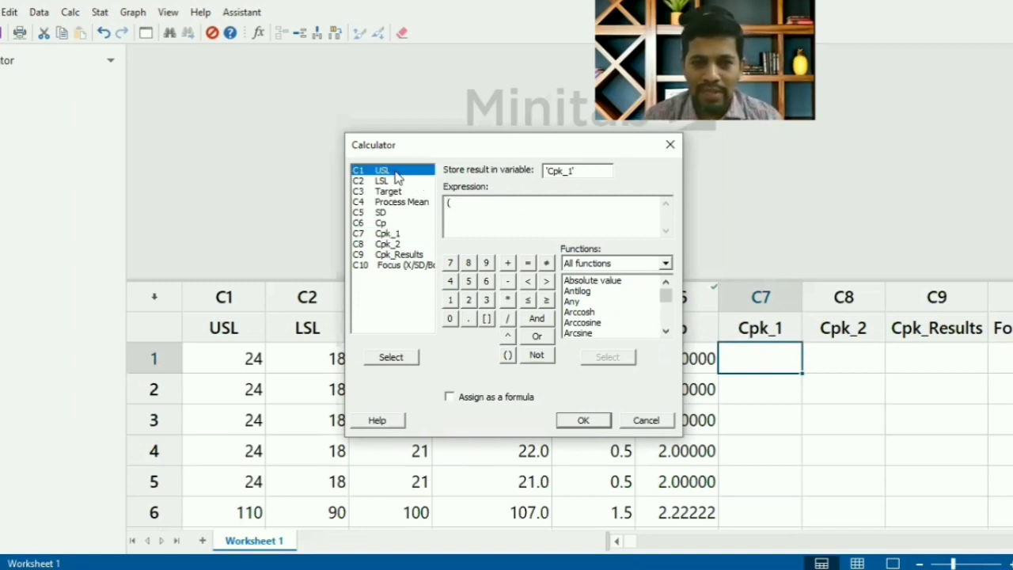
text(-)
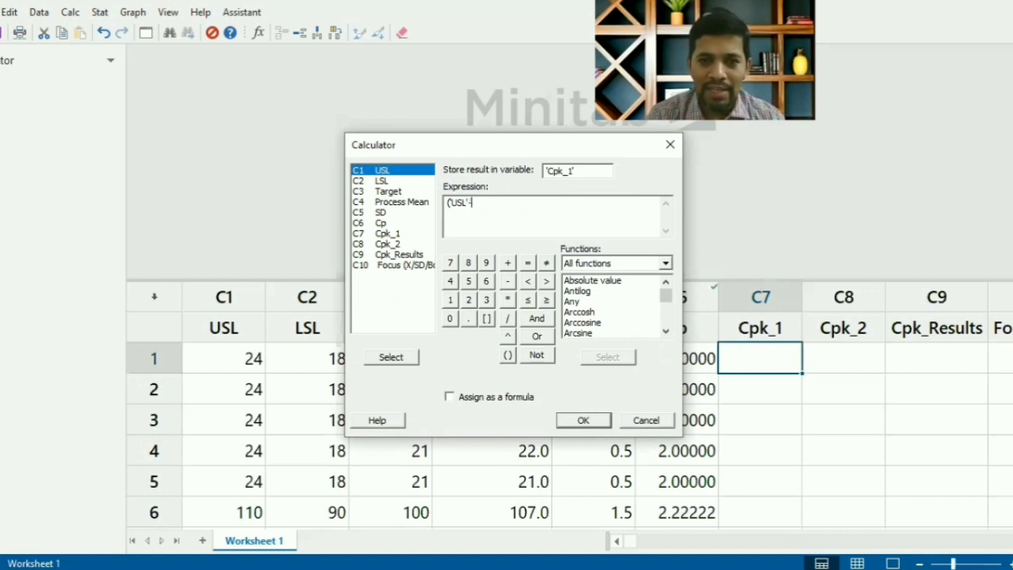
click(401, 205)
double_click(401, 206)
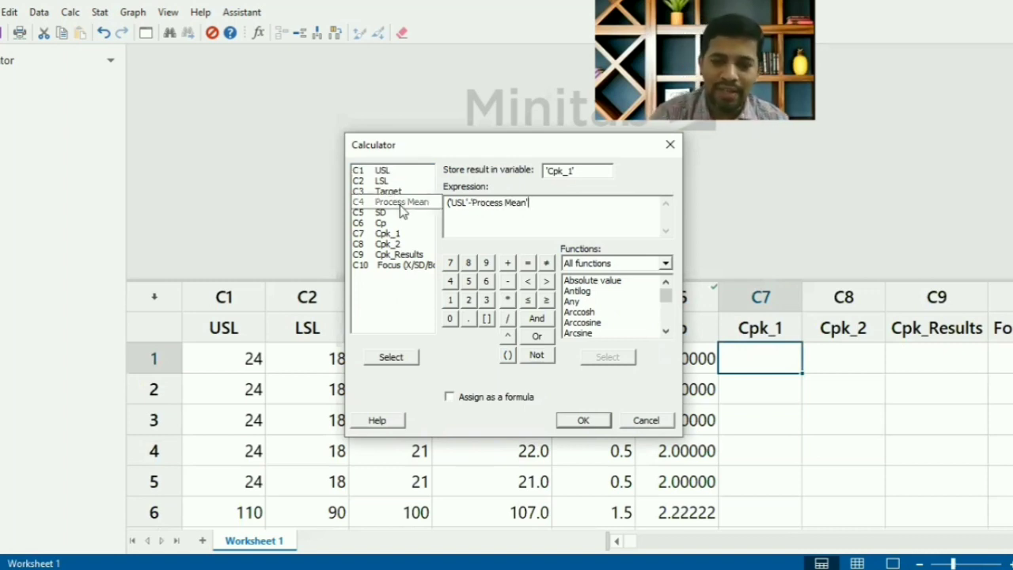
text())
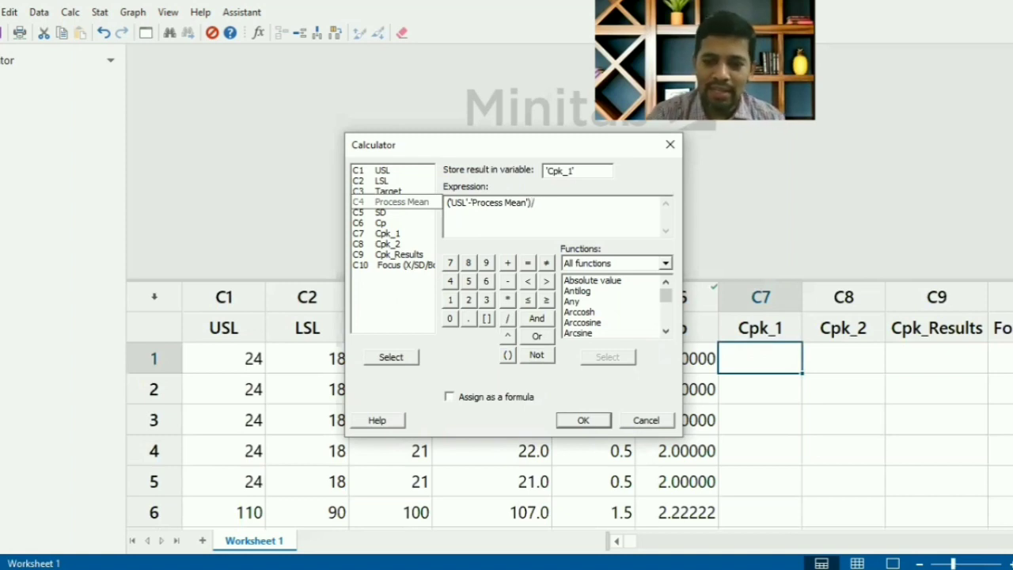
text(/()
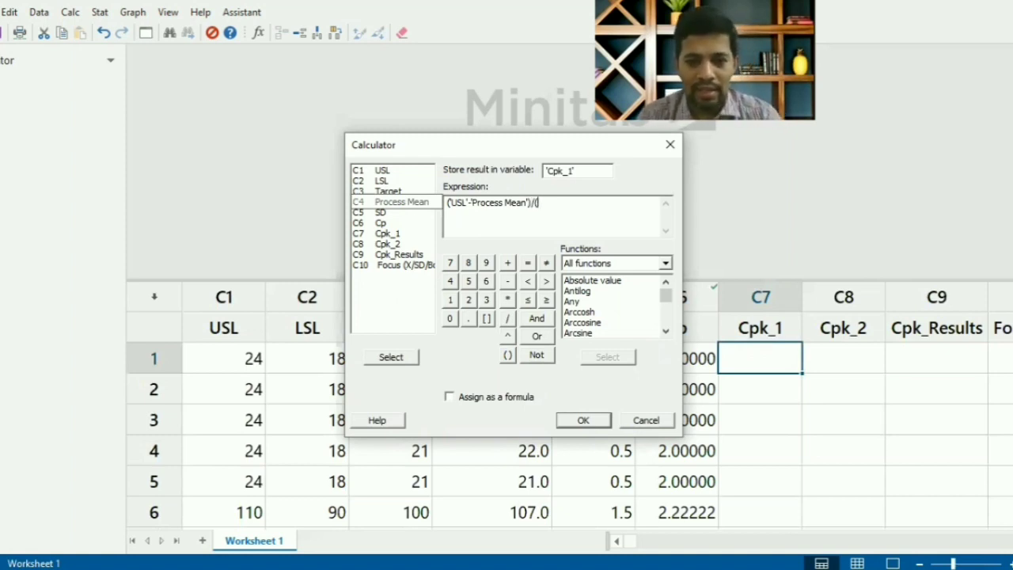
- Complete the Cpk_1 expression by dividing by (3*'SD') and assign it to the column as a formula
click(487, 300)
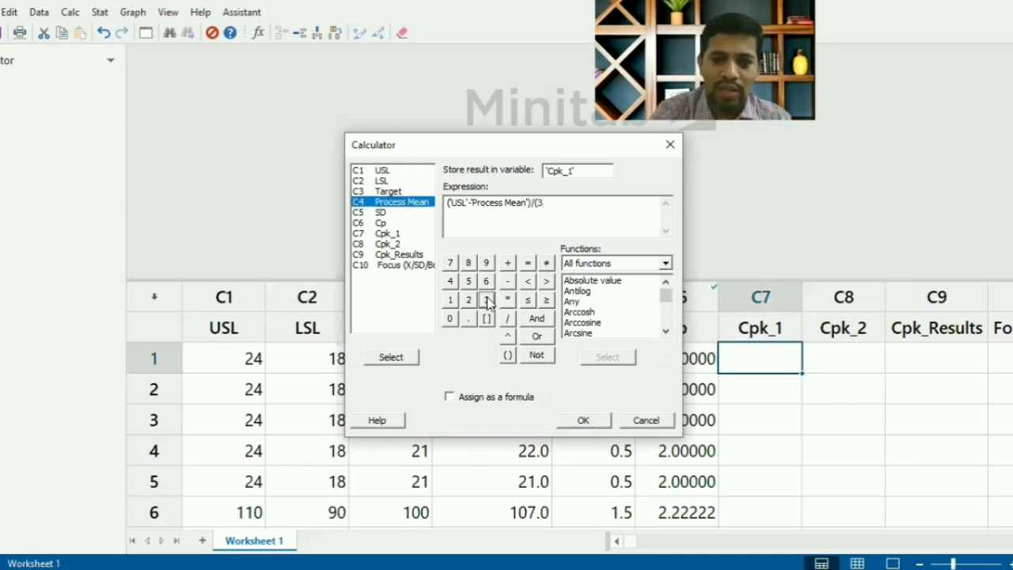
text(*)
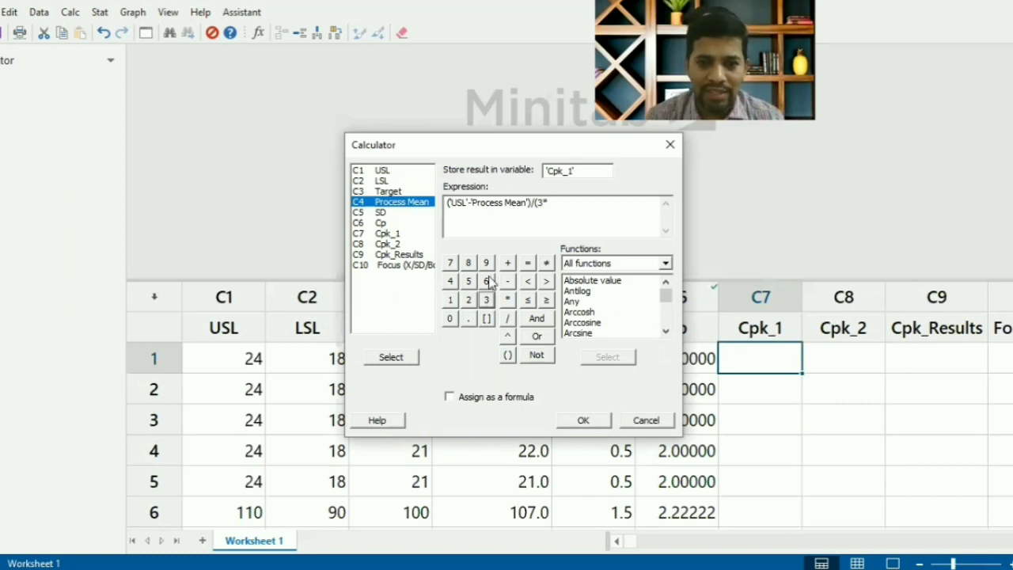
click(394, 214)
double_click(395, 215)
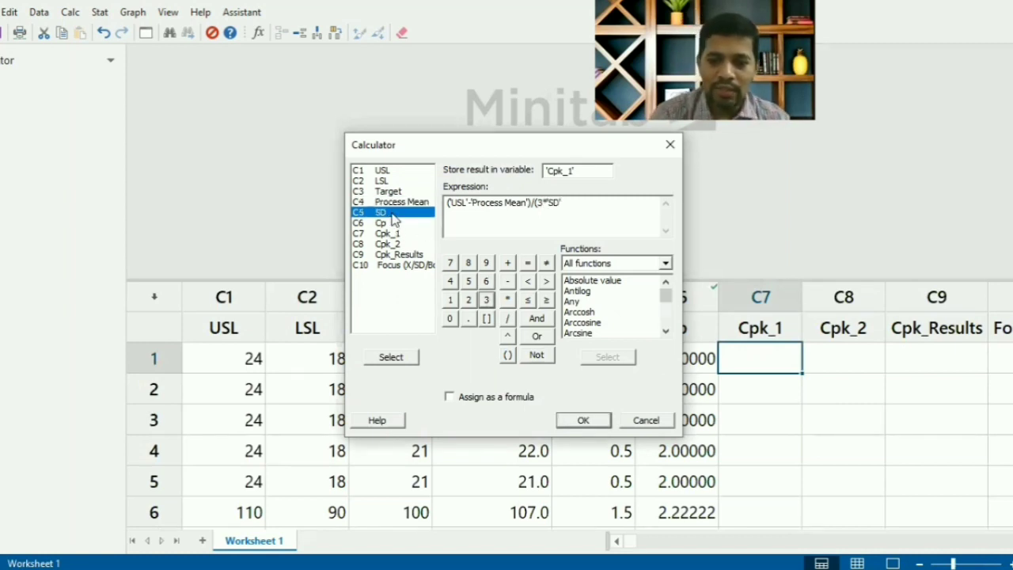
text())
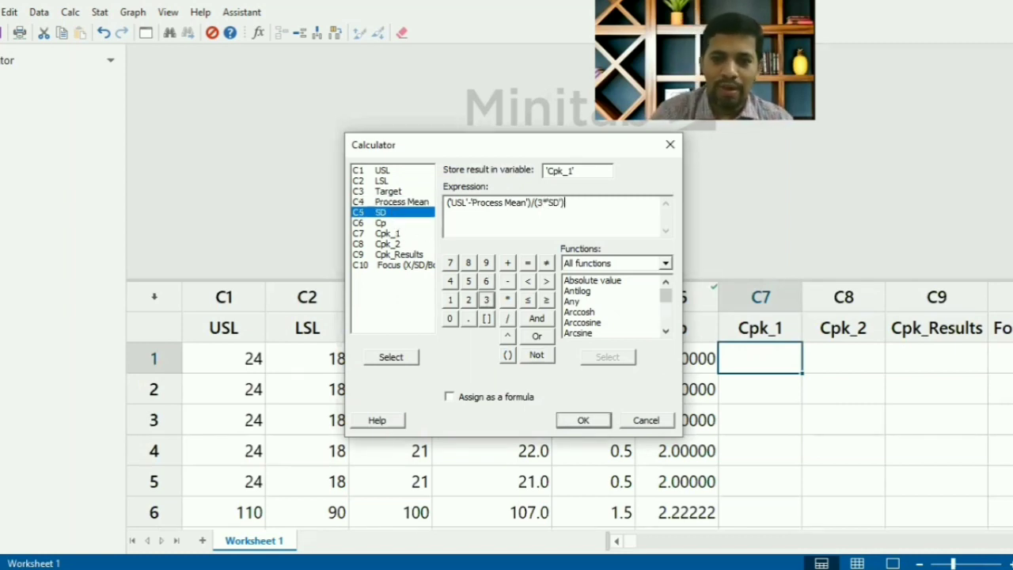
click(449, 397)
click(582, 419)
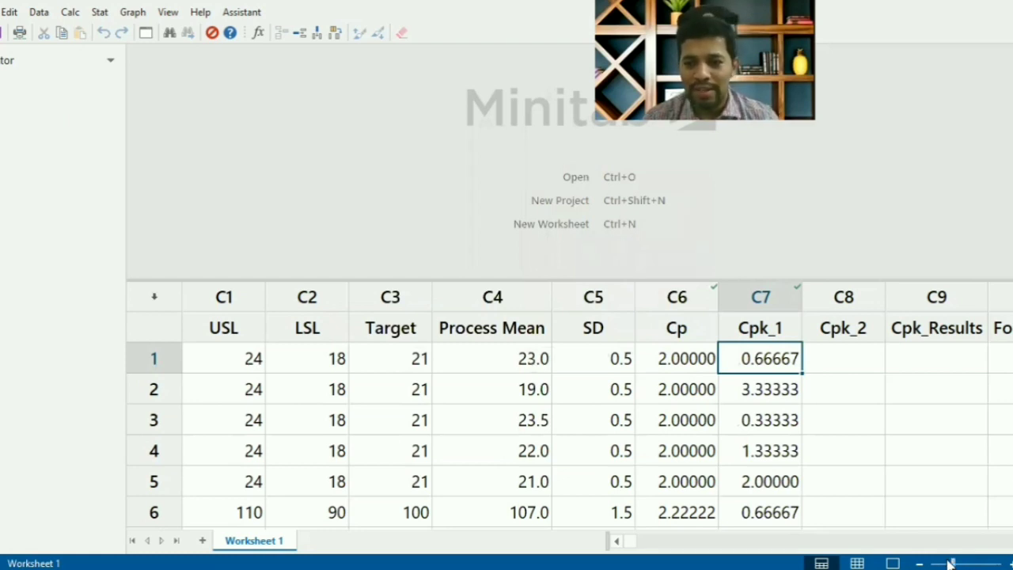
- Reopen the Calculator with its previous entries cleared and choose Cpk_2 as the variable that stores the result
drag(951, 562, 945, 562)
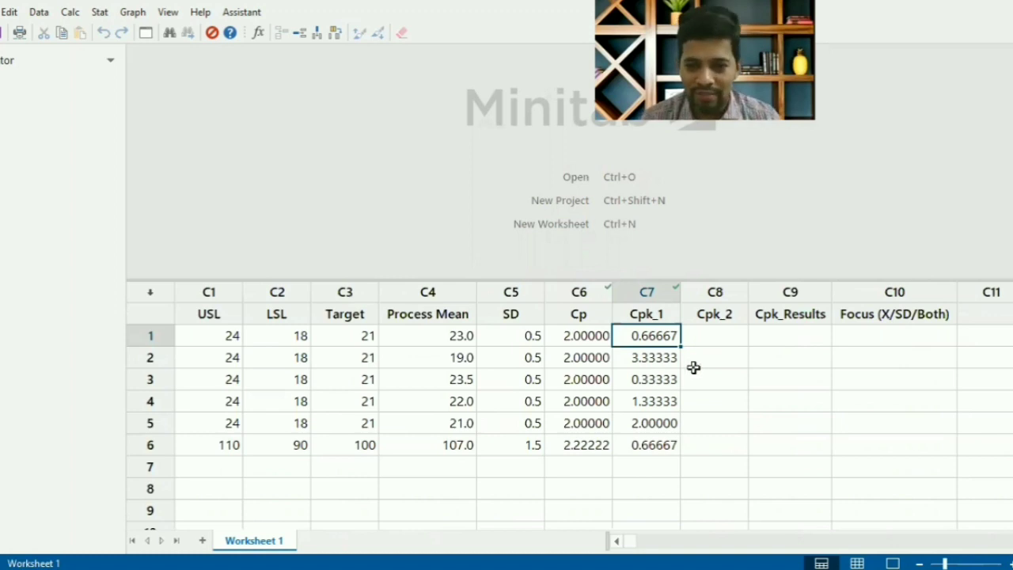
click(707, 335)
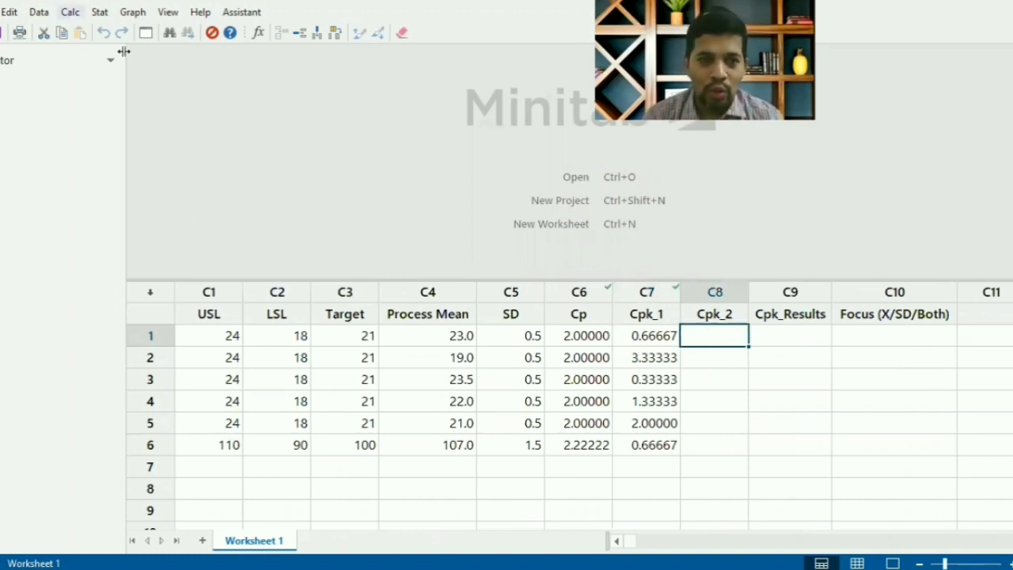
key(alt+c)
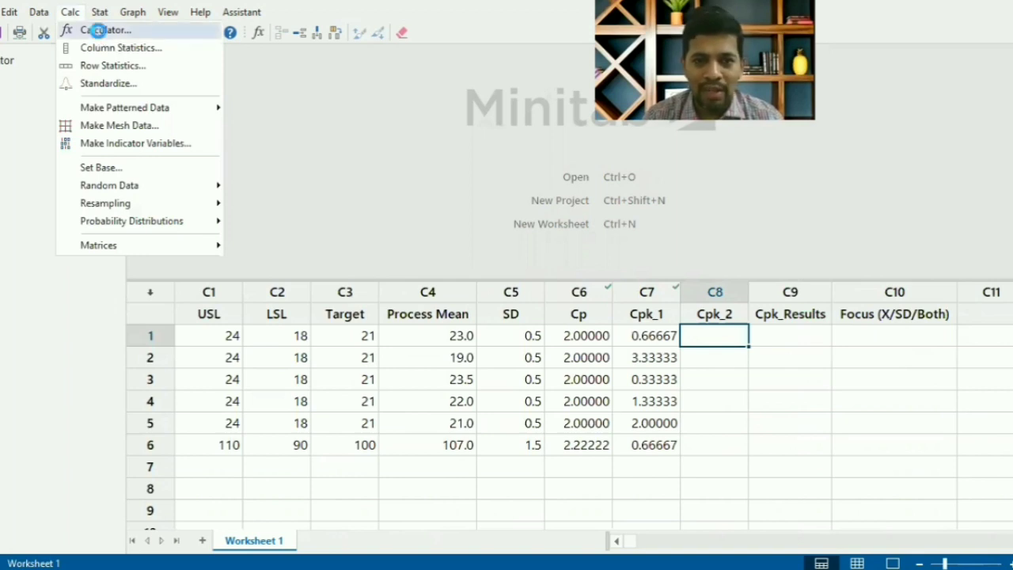
click(97, 31)
key(F3)
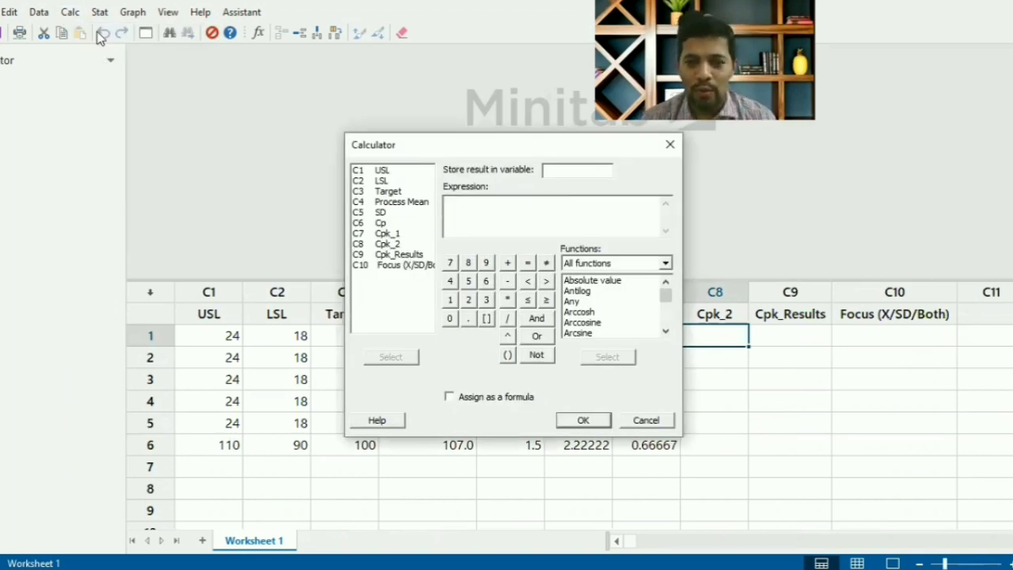
click(387, 244)
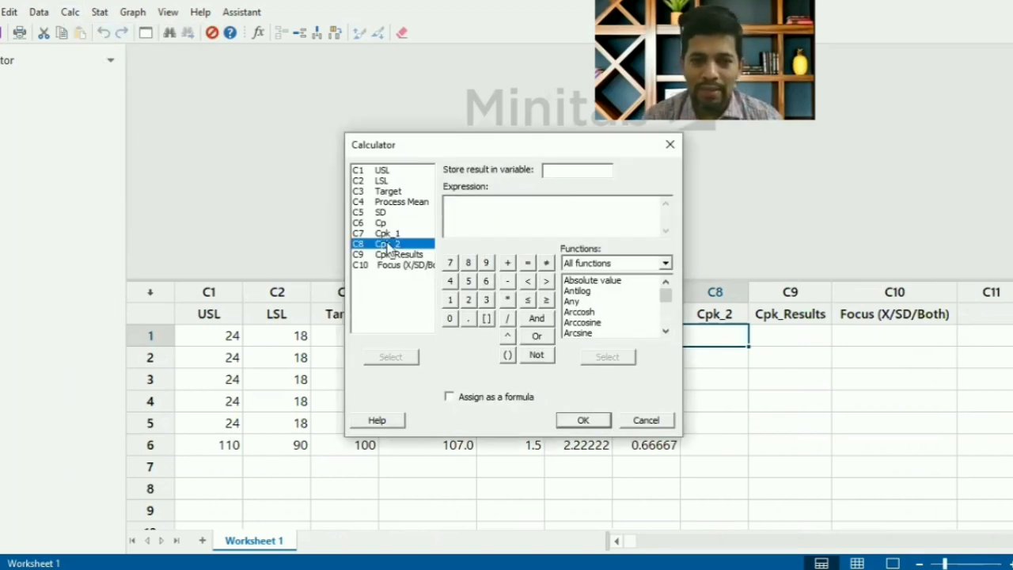
double_click(387, 244)
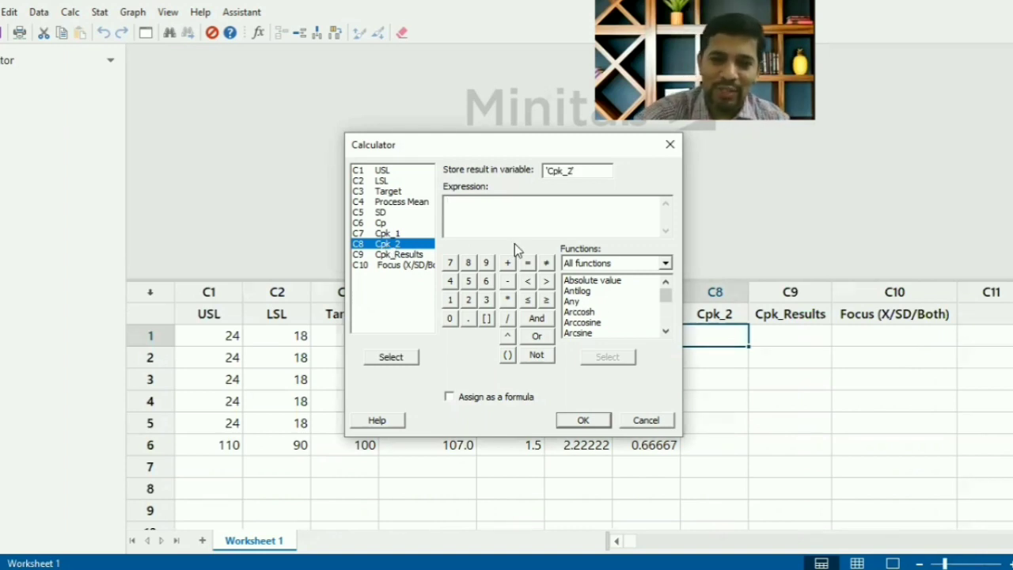
- Calculate Cpk_2 with the expression ('Process Mean'-'LSL')/(3*'SD') and assign it to the column as a formula
text(()
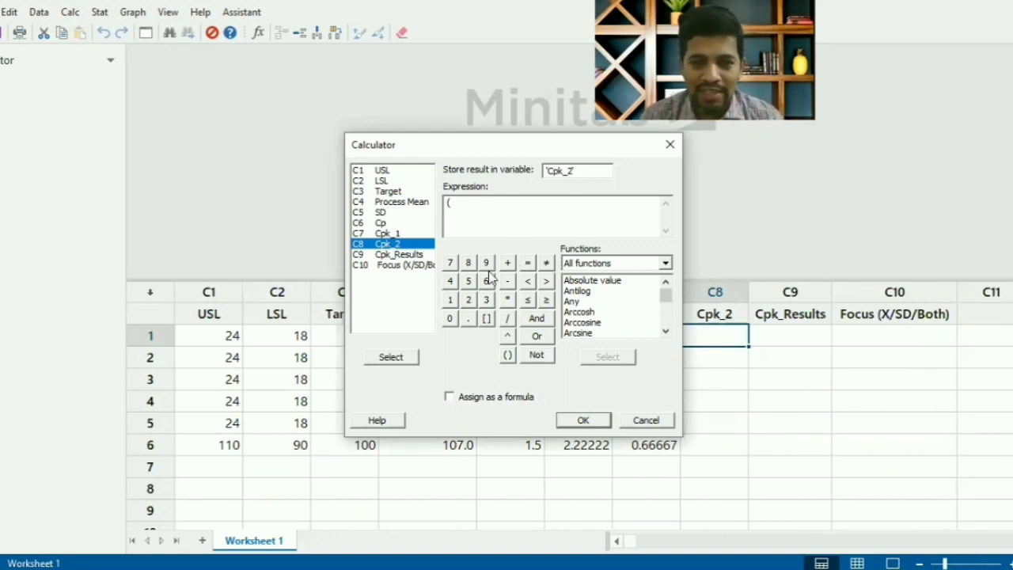
double_click(400, 204)
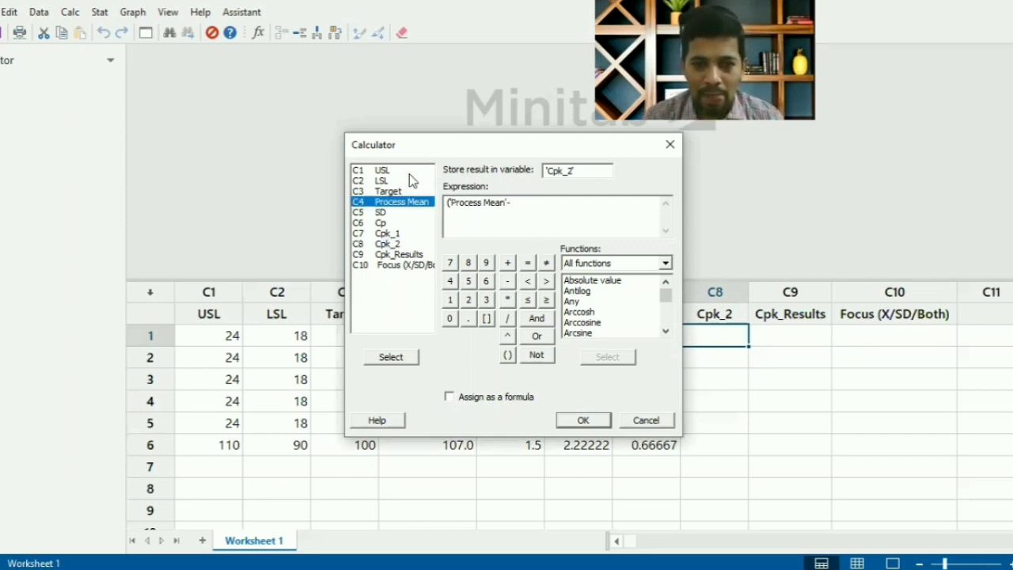
double_click(403, 183)
text()/()
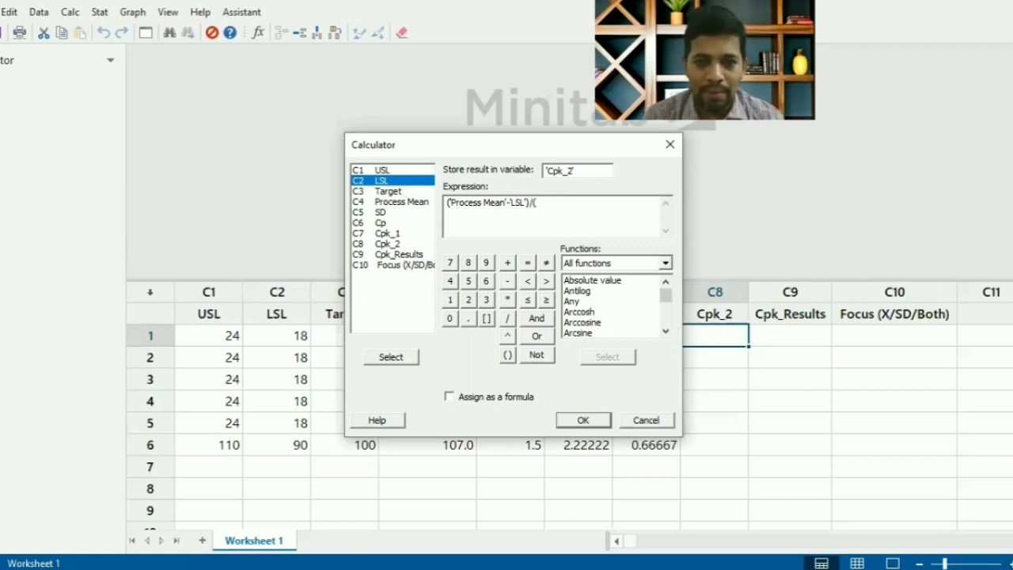
click(486, 301)
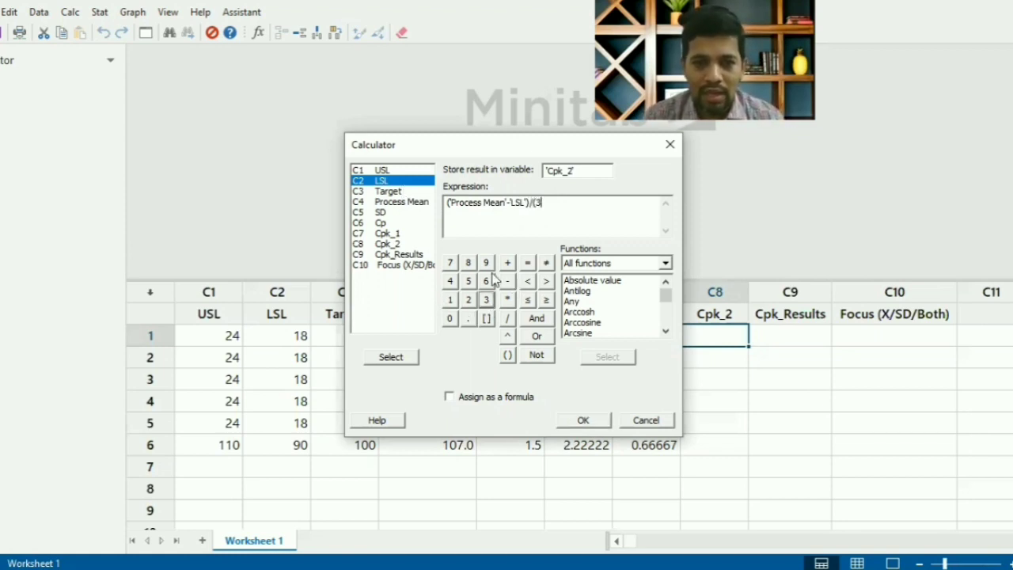
text(*)
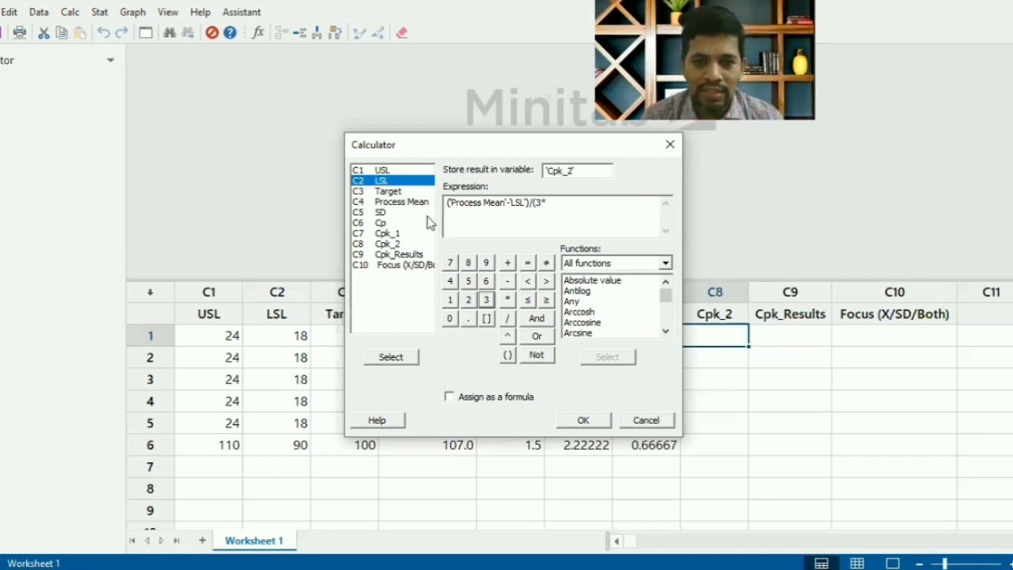
double_click(392, 214)
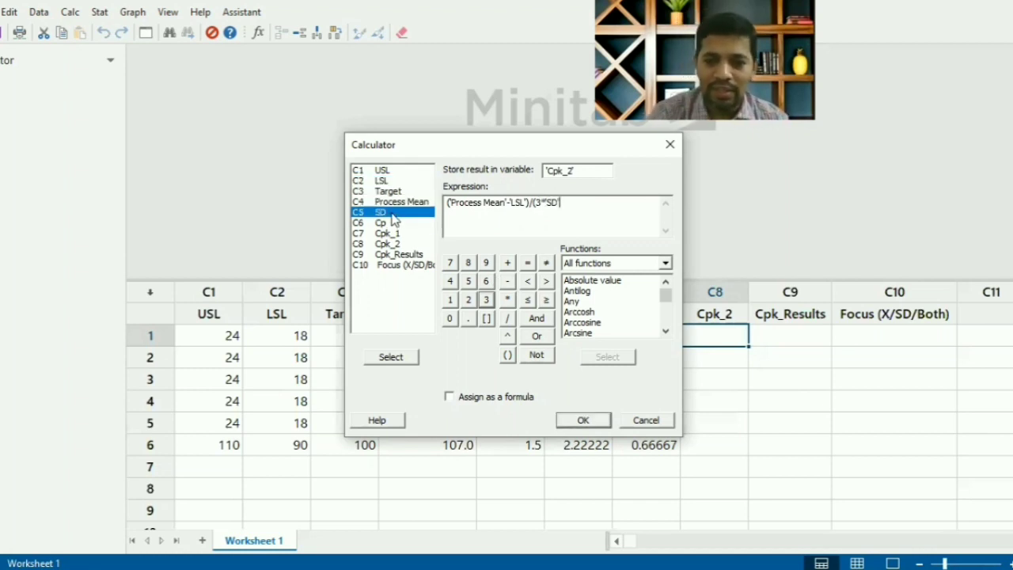
click(449, 396)
click(583, 420)
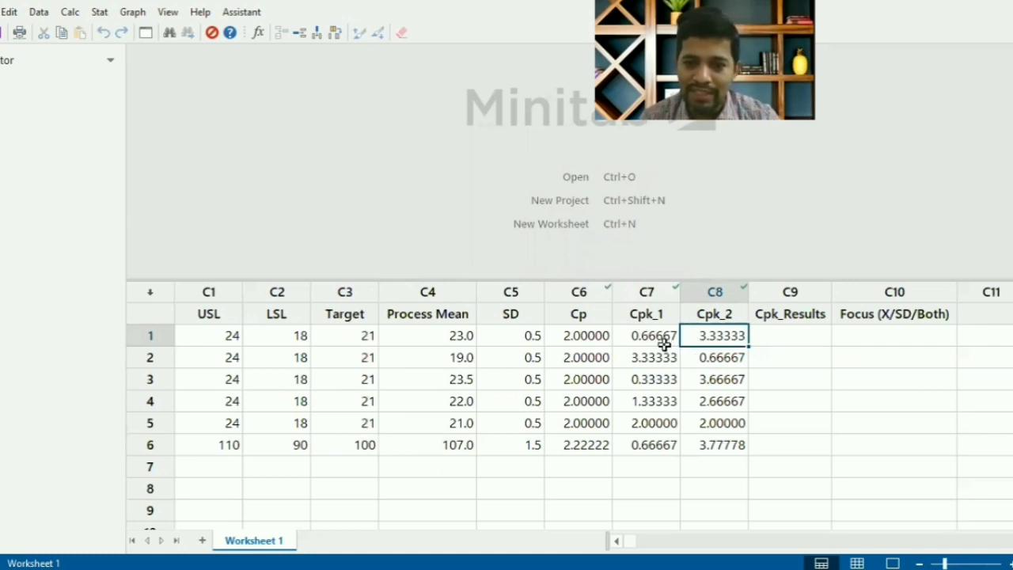
- Reset the Calculator for the next column and choose Cpk_Results as the variable that stores the result
click(761, 336)
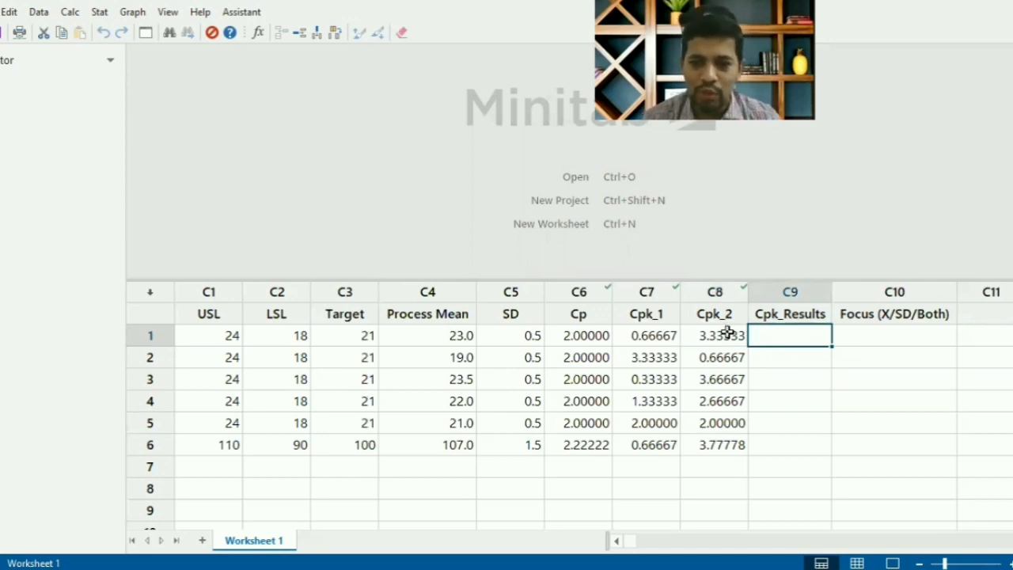
click(73, 12)
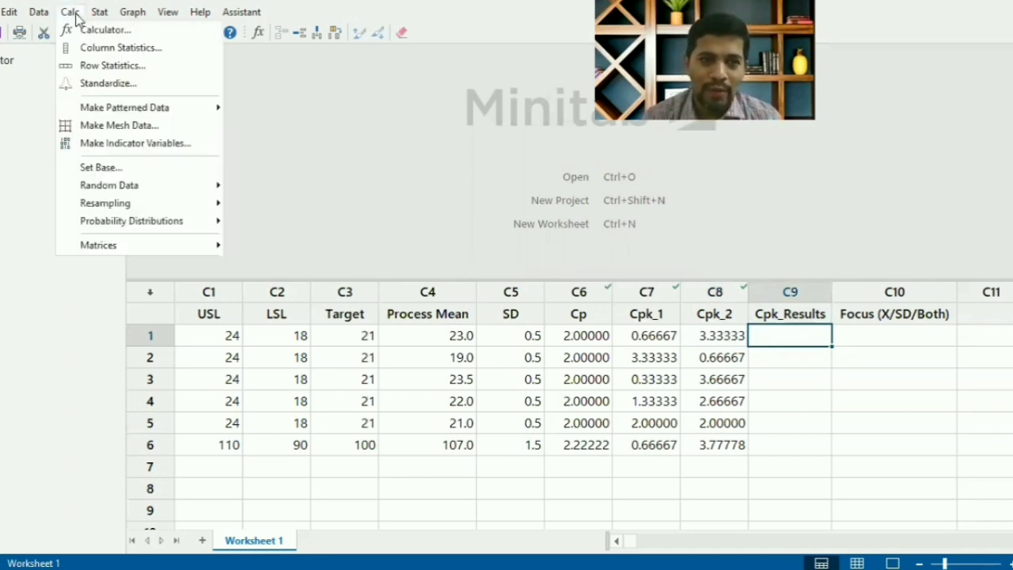
click(96, 32)
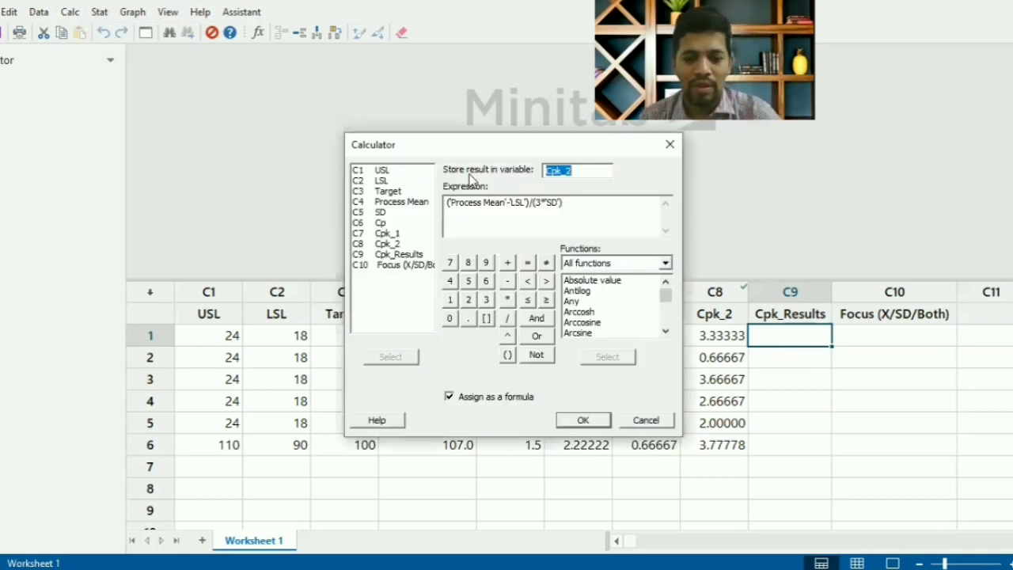
key(F3)
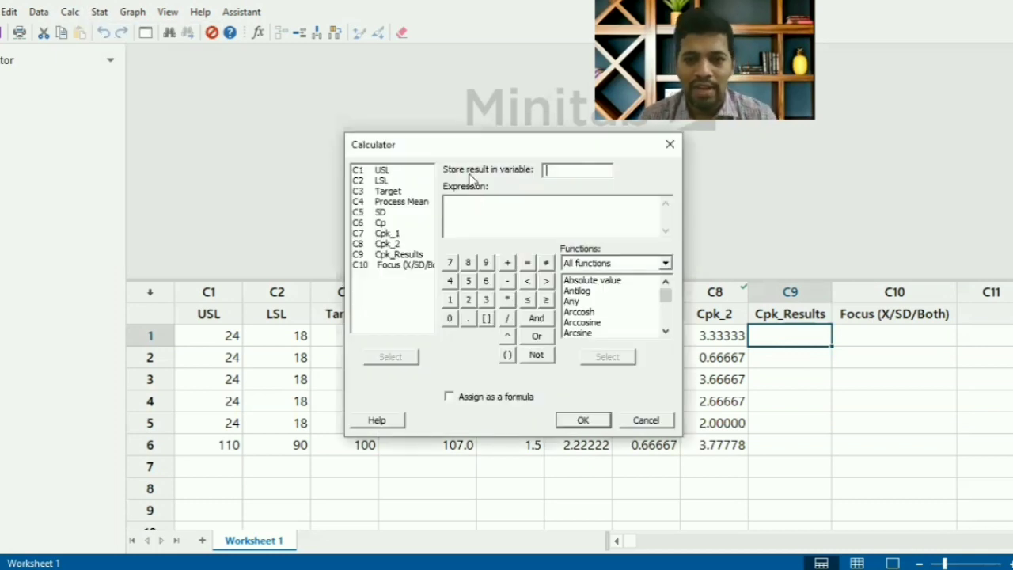
double_click(400, 254)
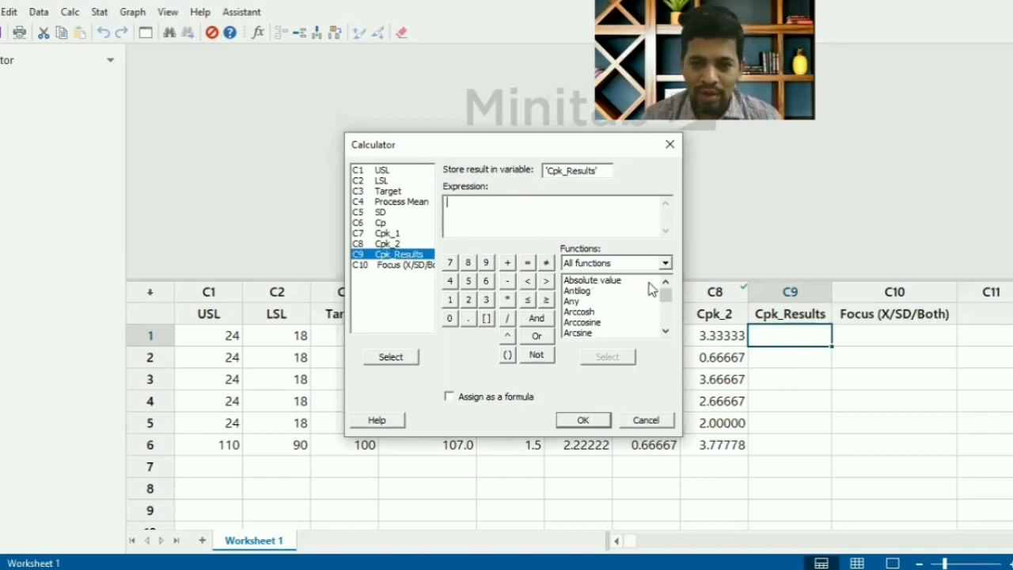
- Look through the Calculator's Statistics functions for one that returns the minimum
click(626, 264)
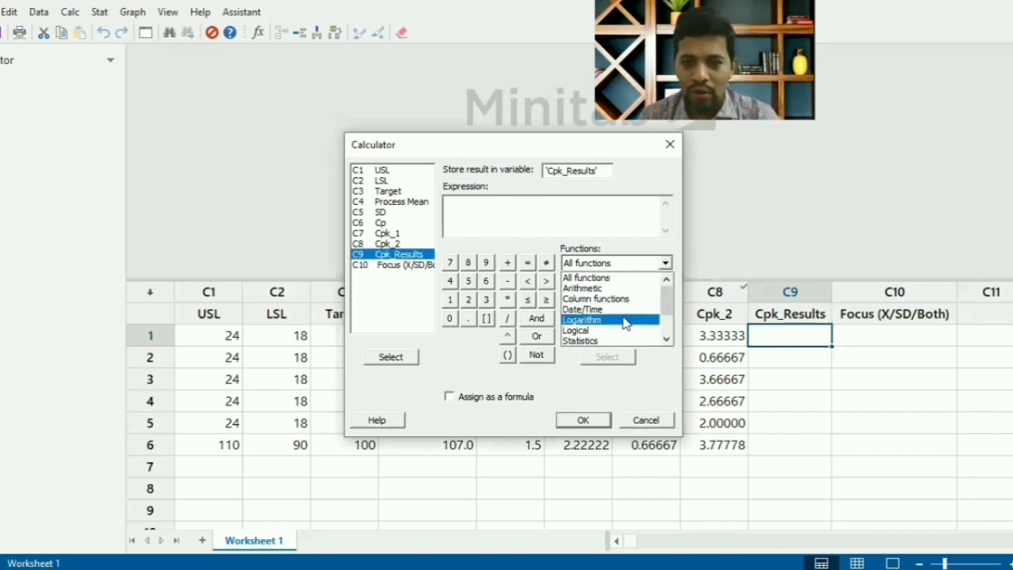
key(Escape)
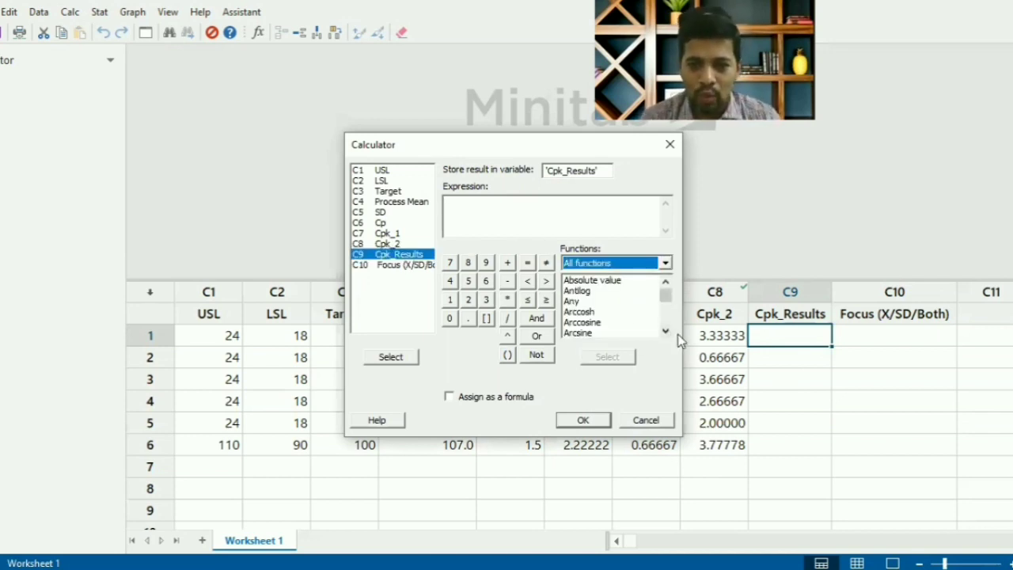
click(621, 264)
click(614, 342)
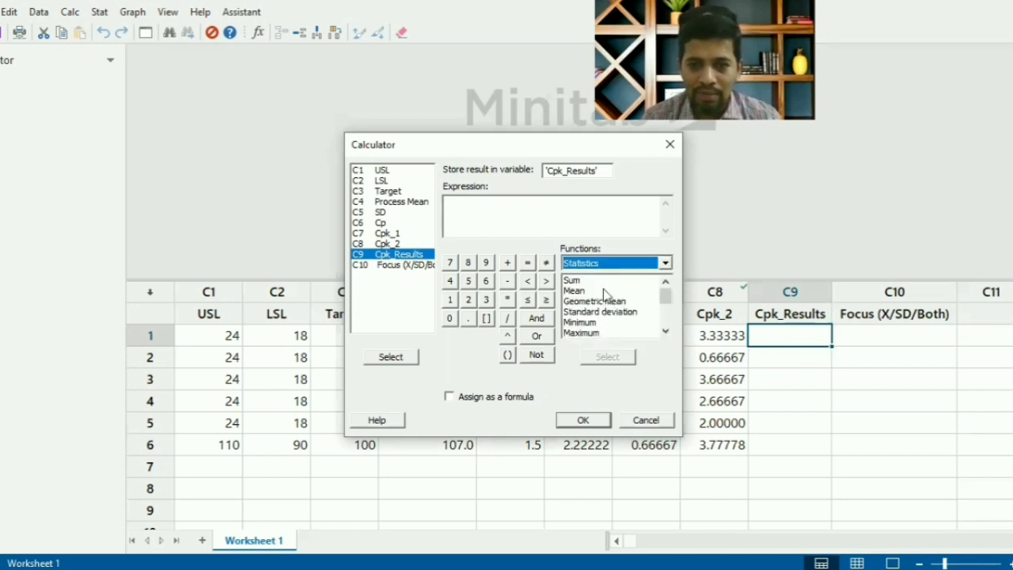
click(664, 332)
click(665, 332)
click(665, 332)
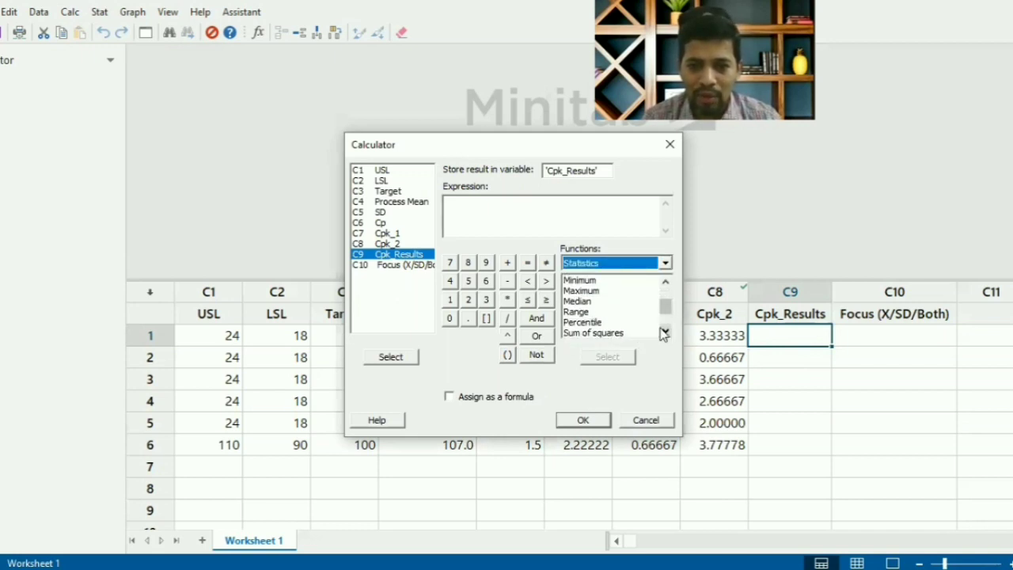
click(665, 332)
click(665, 332)
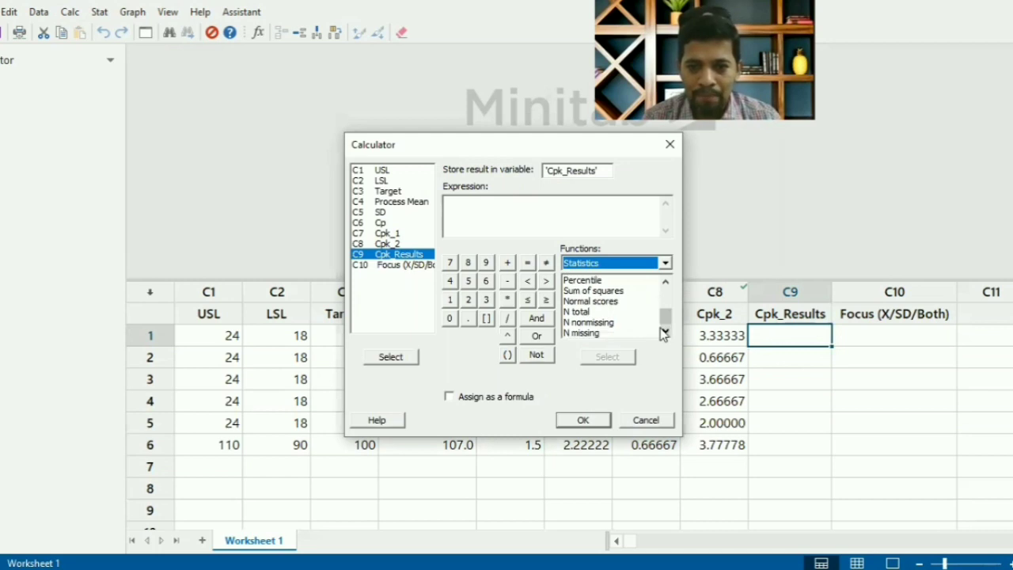
drag(665, 318, 664, 291)
click(635, 301)
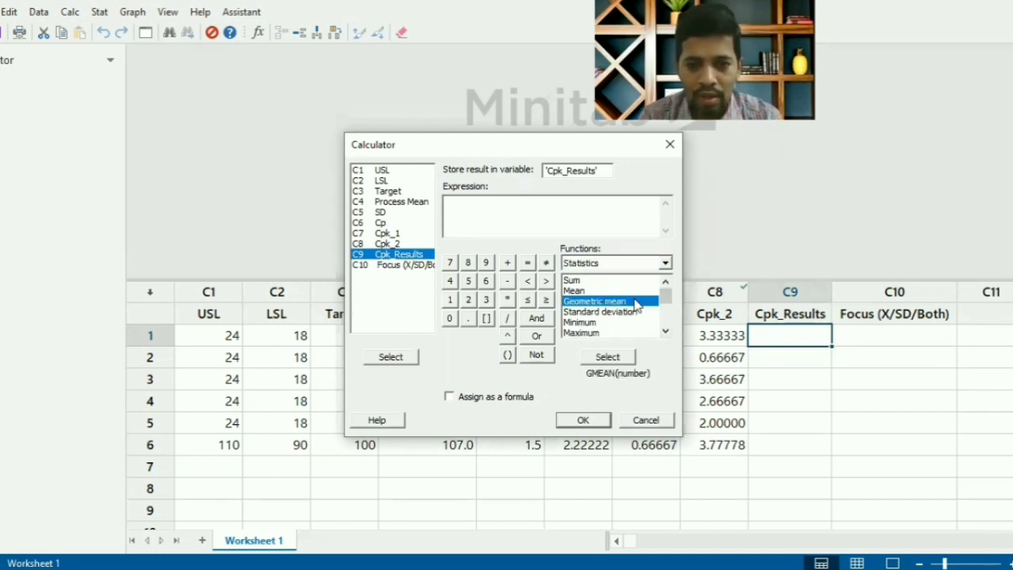
key(Down)
key(Down)
key(Down)
key(Down)
key(Down)
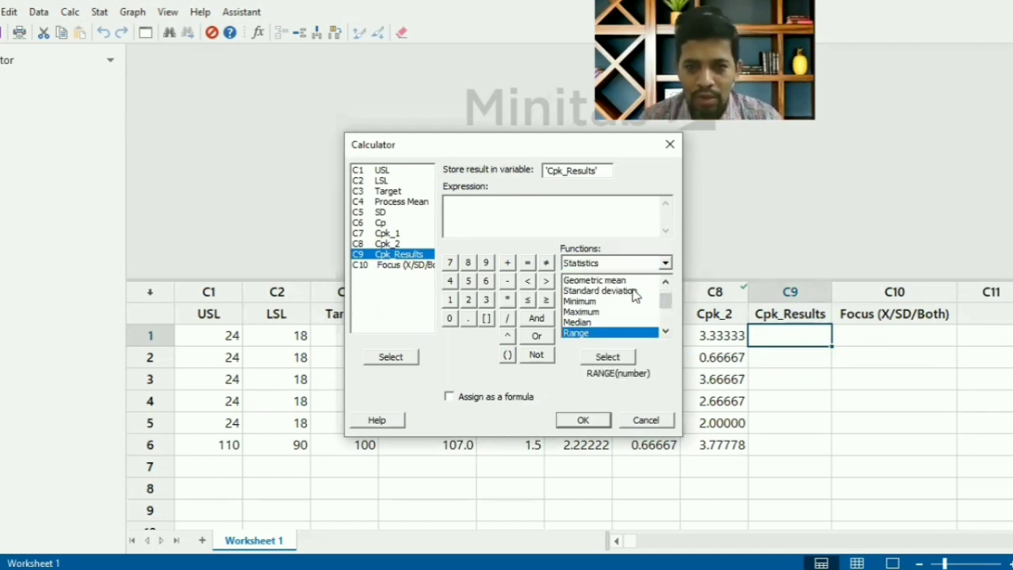
- Look through the Row Statistics functions and check the syntax of Minimum
click(618, 264)
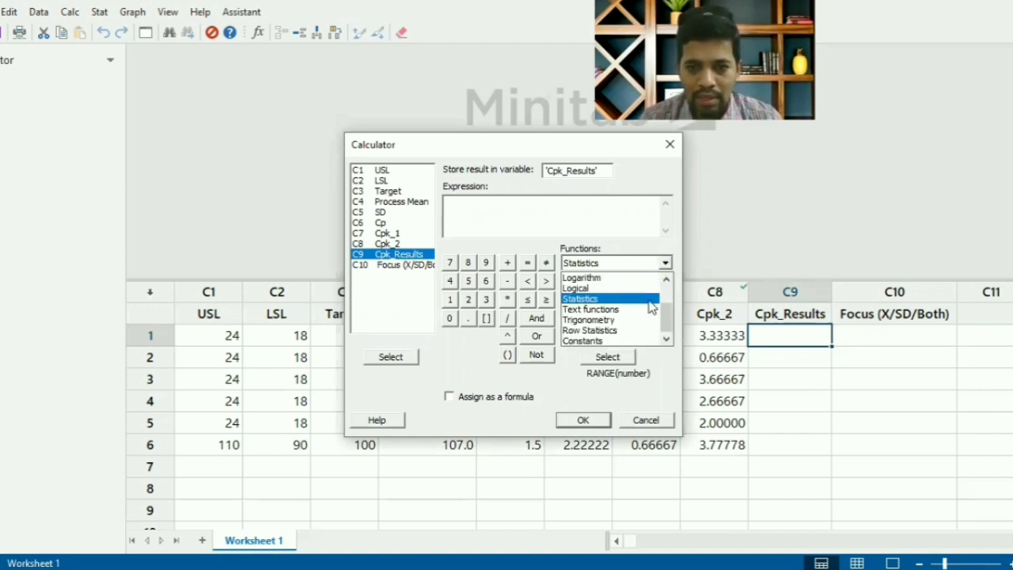
click(641, 331)
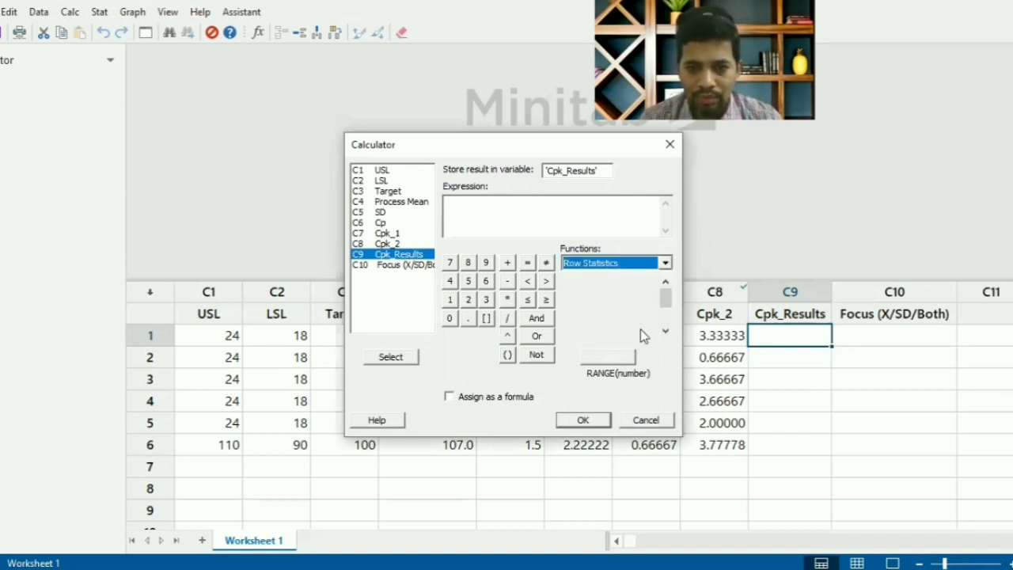
click(665, 331)
click(664, 331)
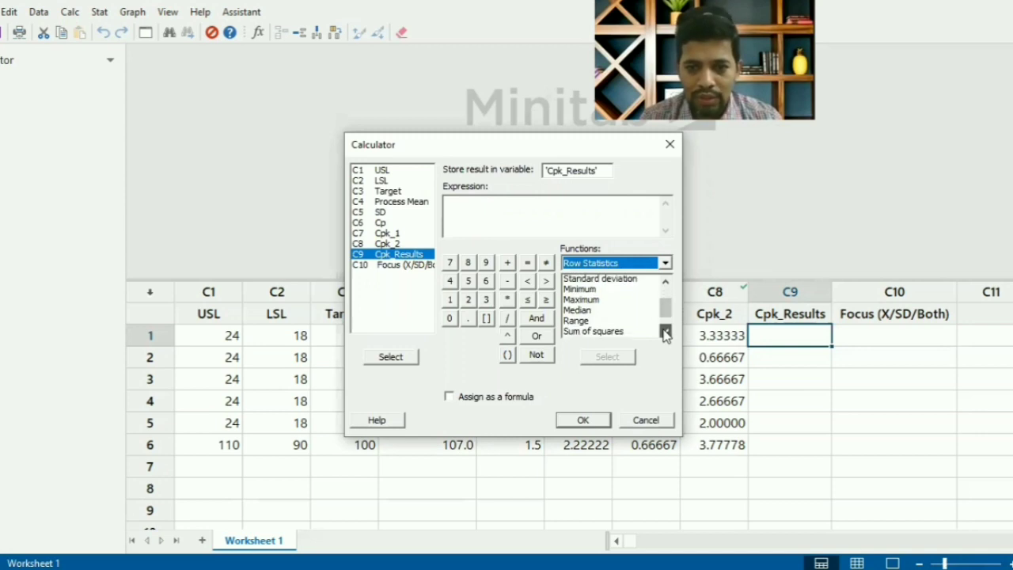
click(664, 332)
click(665, 331)
click(665, 331)
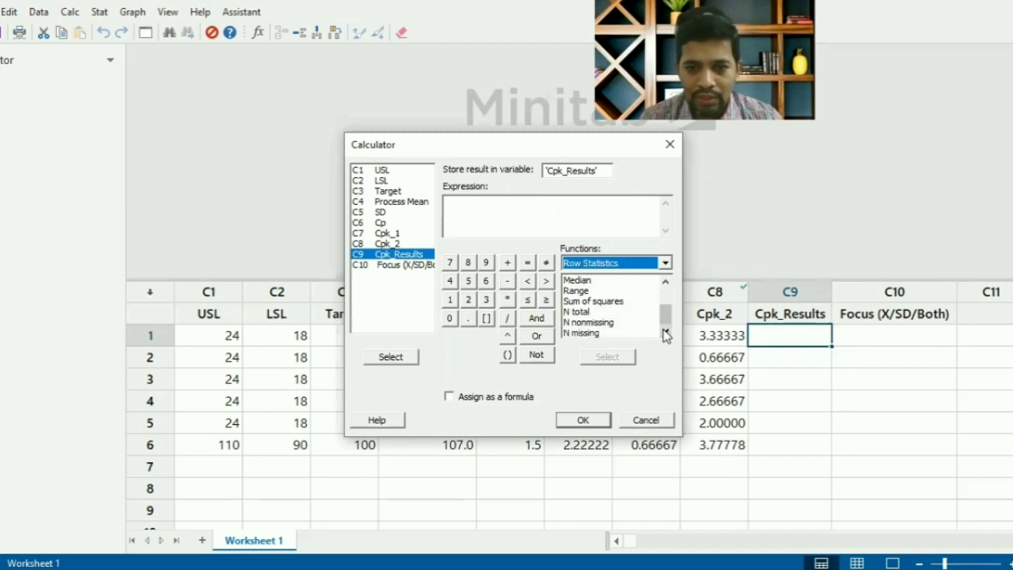
click(621, 302)
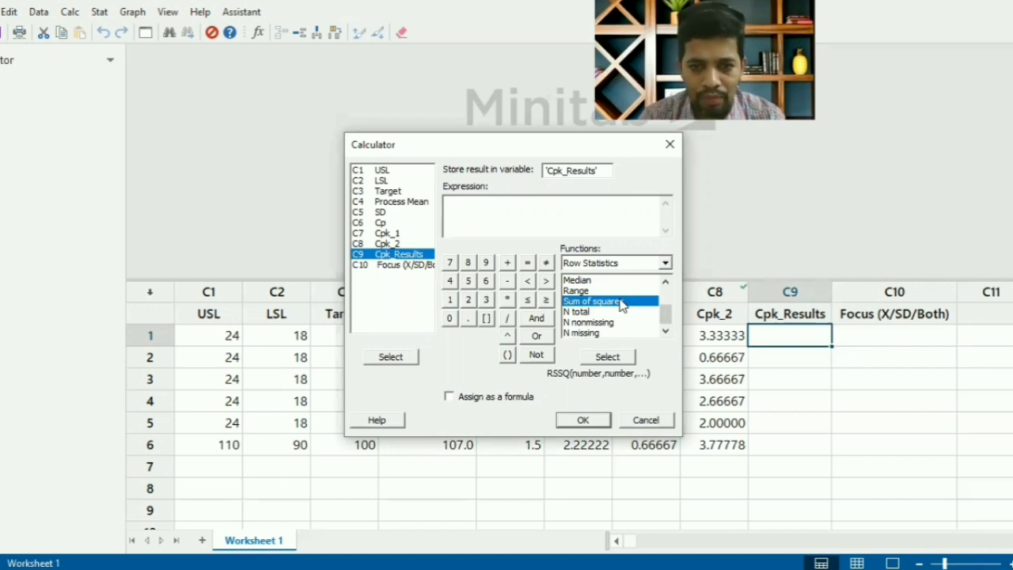
key(m)
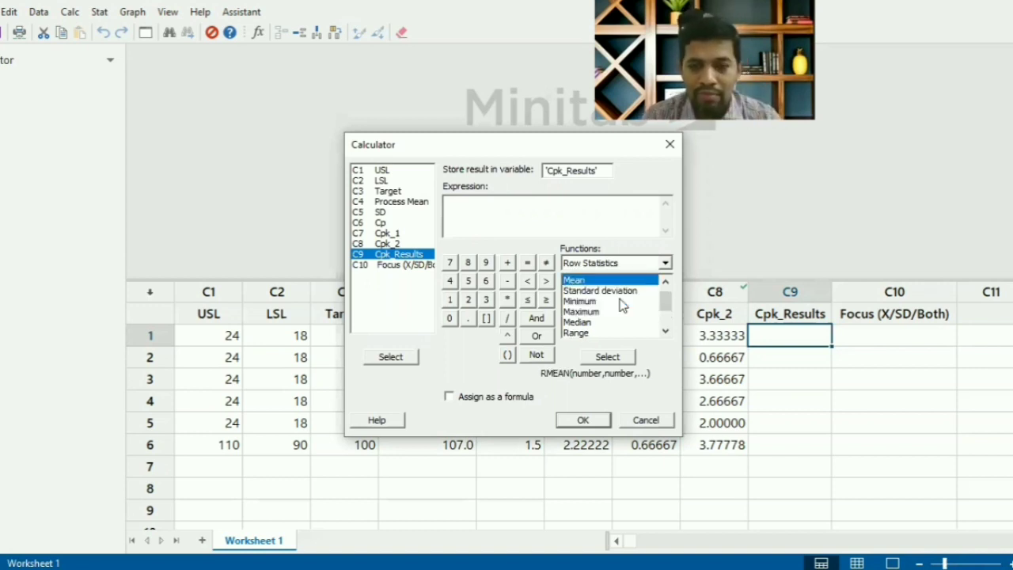
click(665, 332)
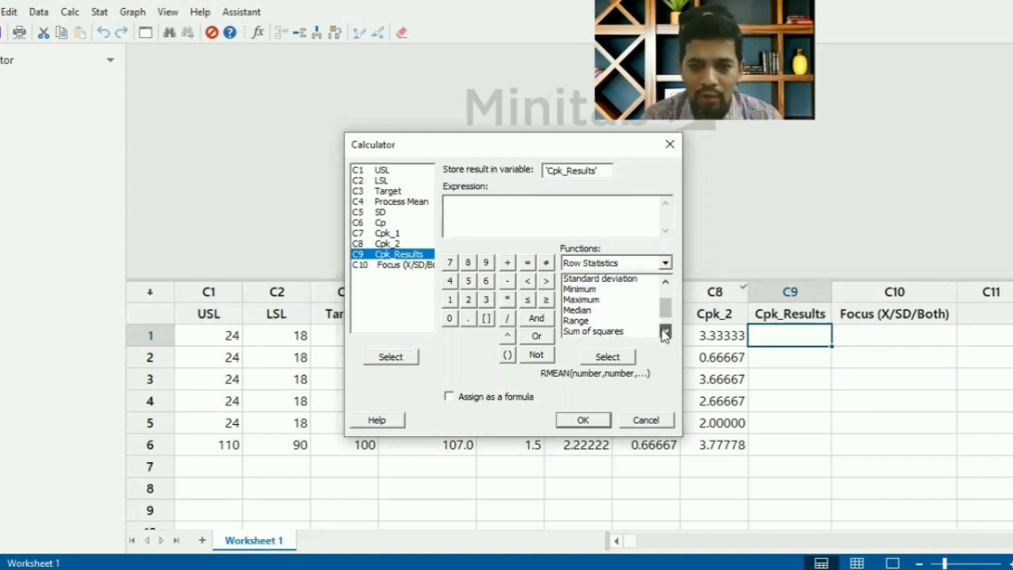
click(665, 332)
click(665, 331)
click(664, 332)
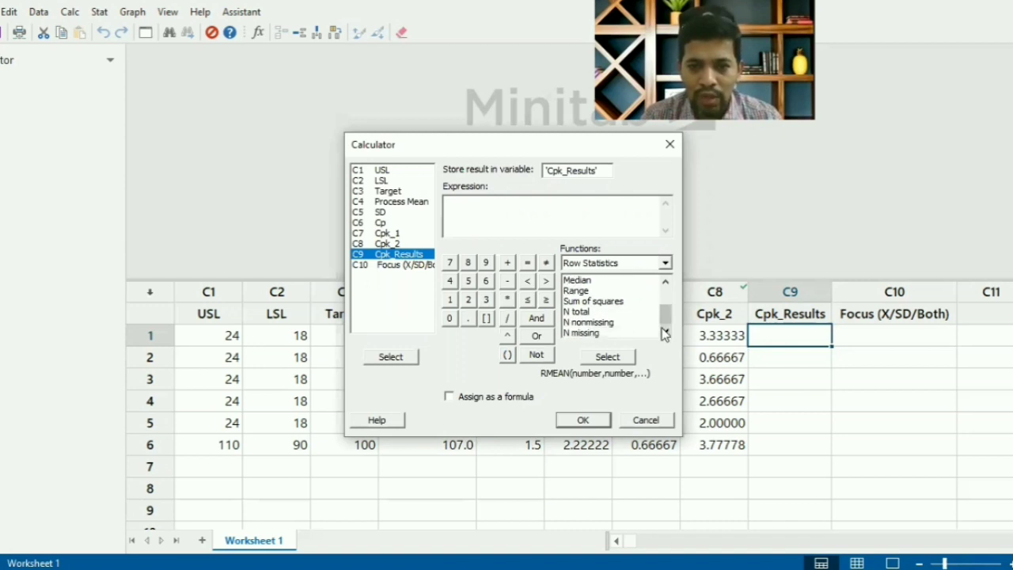
scroll(641, 321, up, 2)
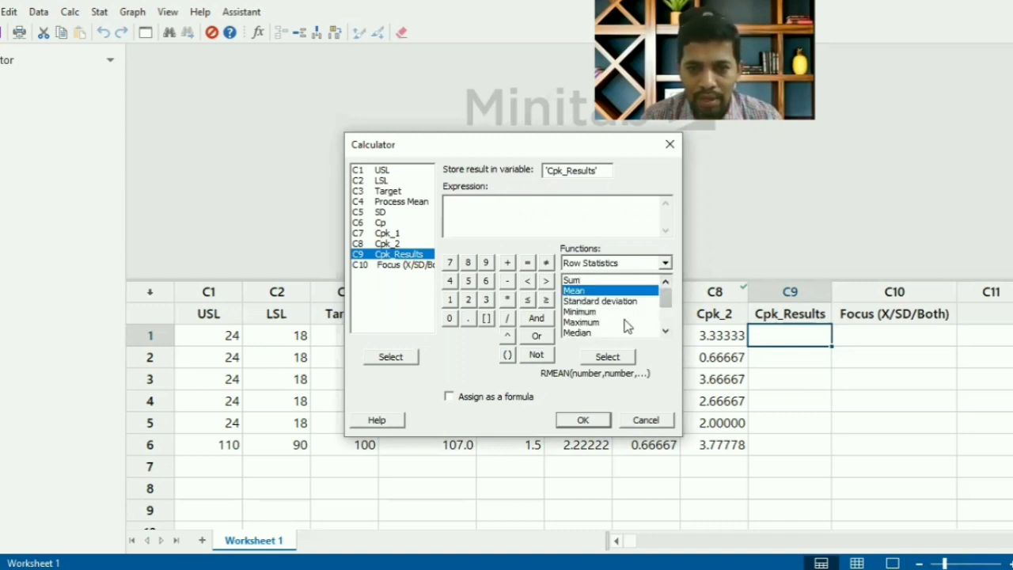
click(627, 314)
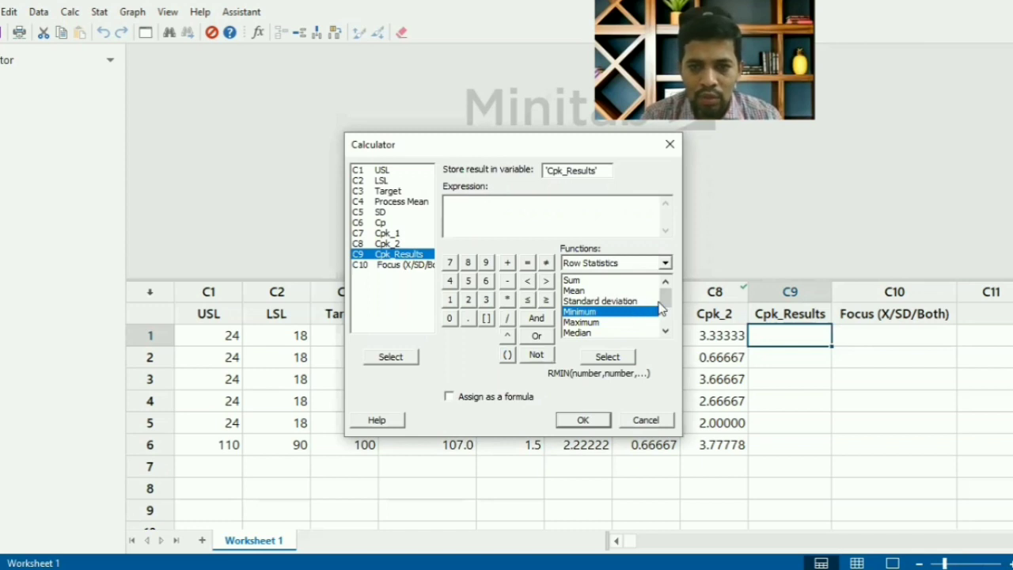
scroll(662, 337, down, 2)
scroll(664, 311, up, 2)
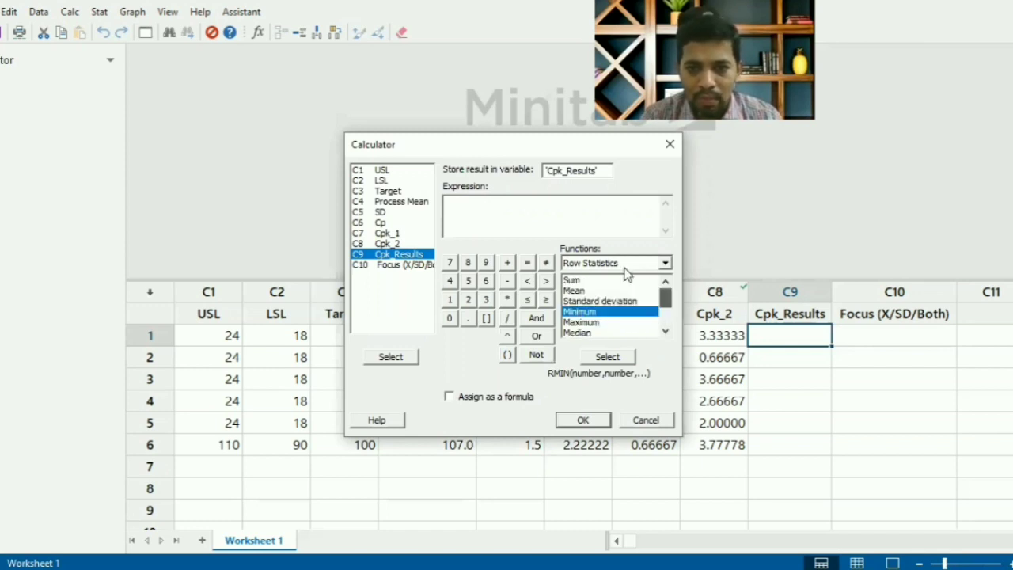
- Find Minimum (rows) among all functions and insert it into the Cpk_Results expression
click(625, 263)
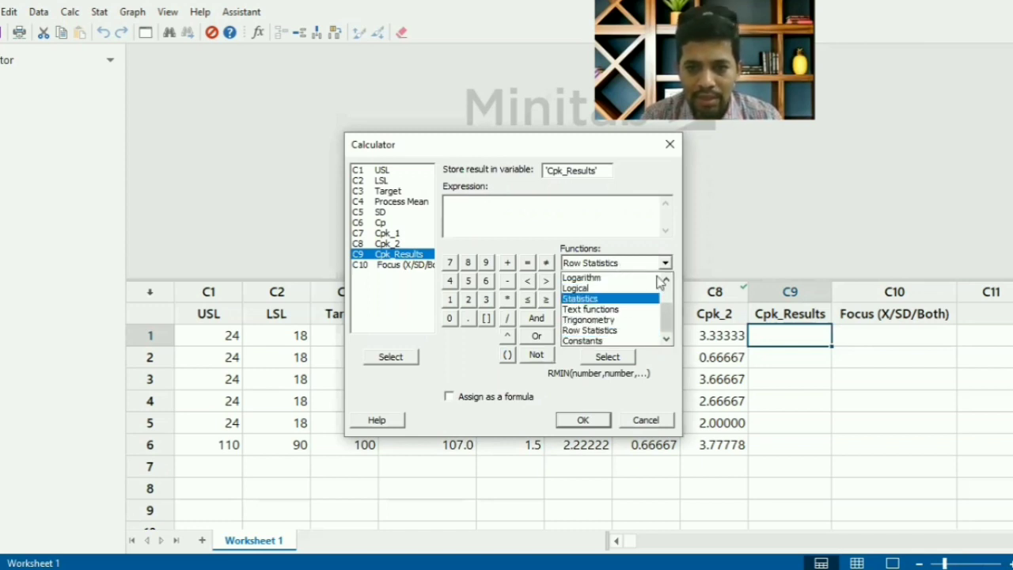
scroll(663, 293, up, 3)
click(625, 276)
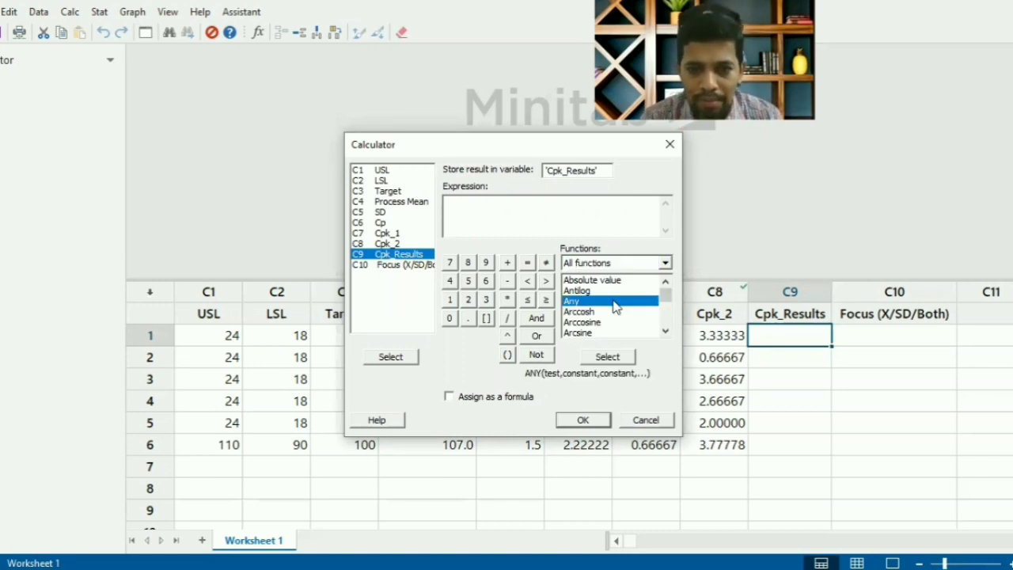
key(m)
key(m)
key(m)
key(m)
key(m)
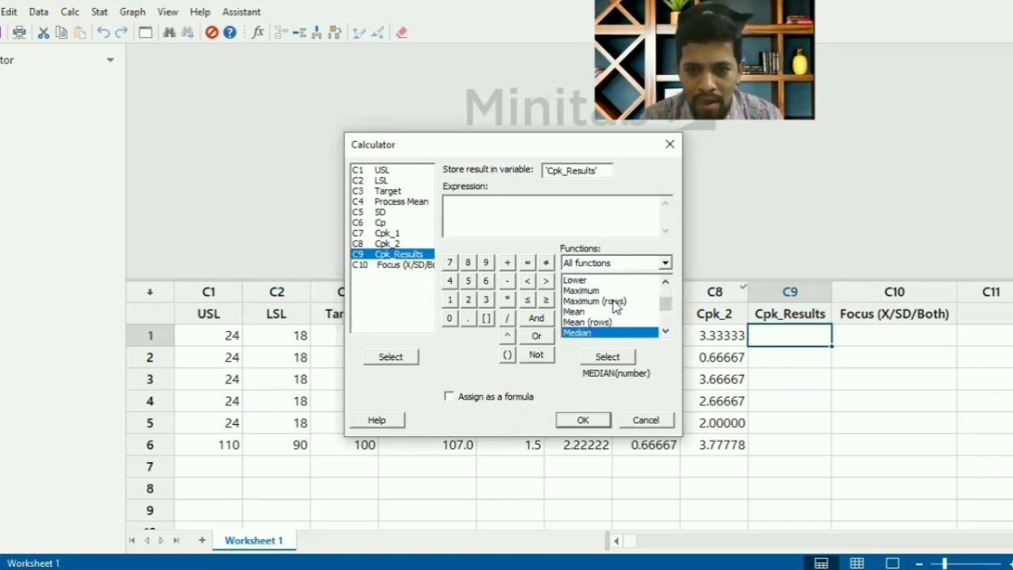
key(m)
key(m)
key(m)
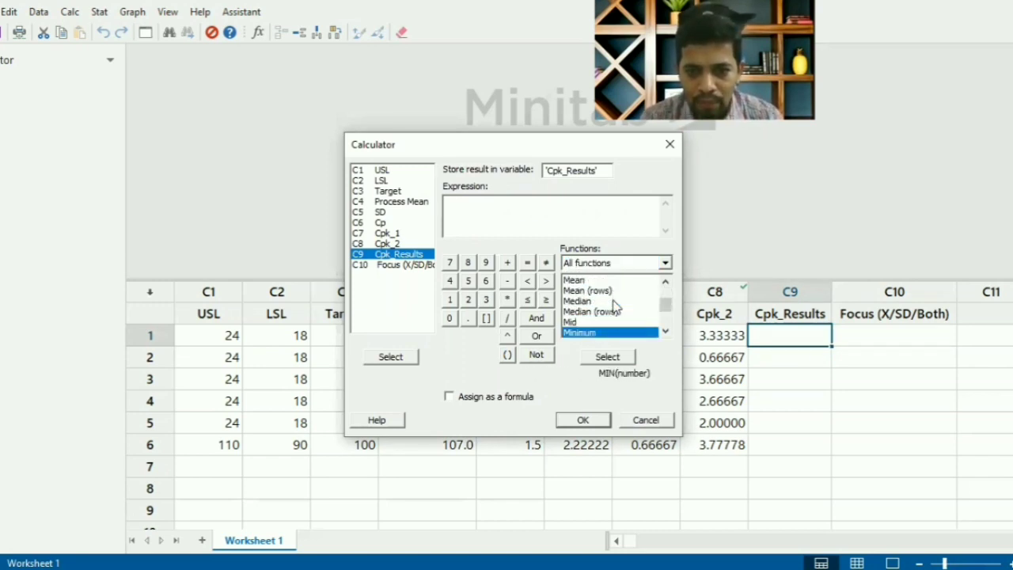
key(m)
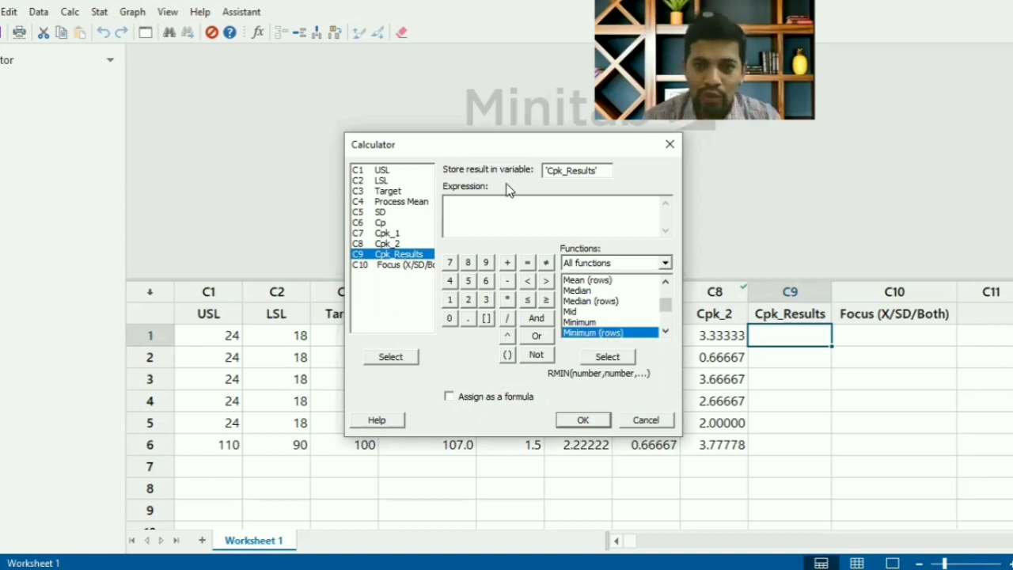
drag(478, 145, 372, 122)
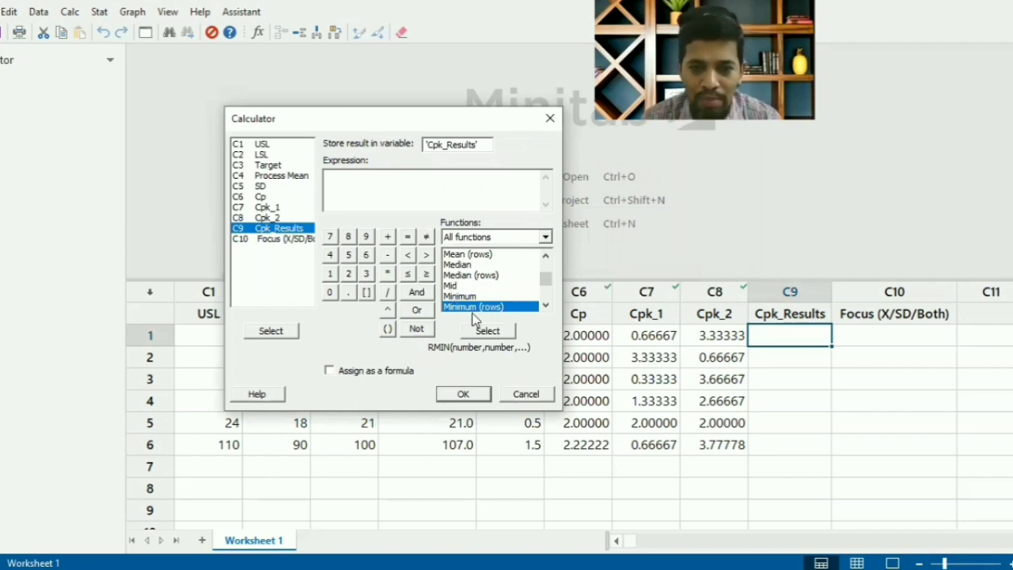
click(488, 330)
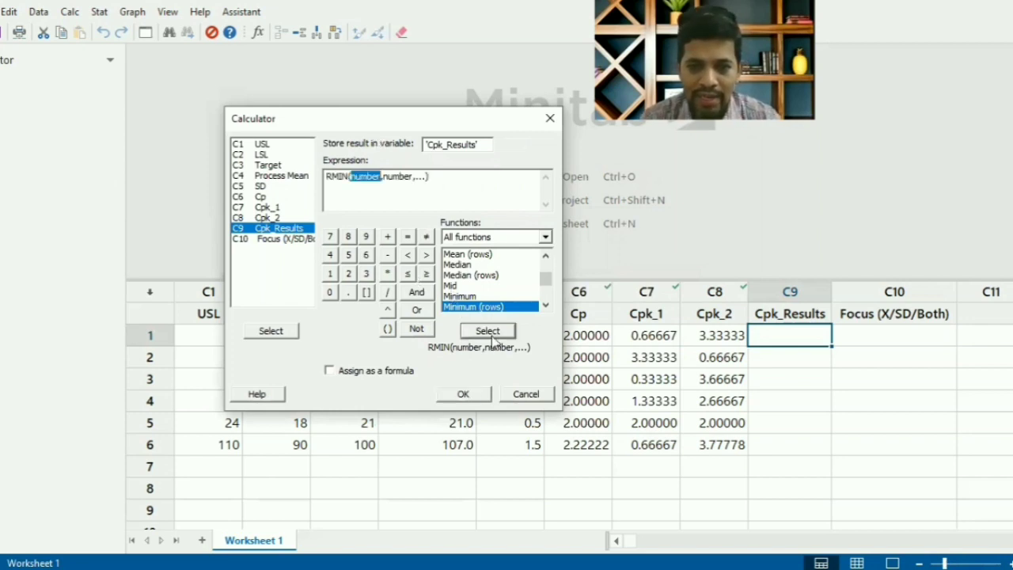
- Remove the placeholder arguments from the inserted function so that the expression reads RMIN()
click(427, 178)
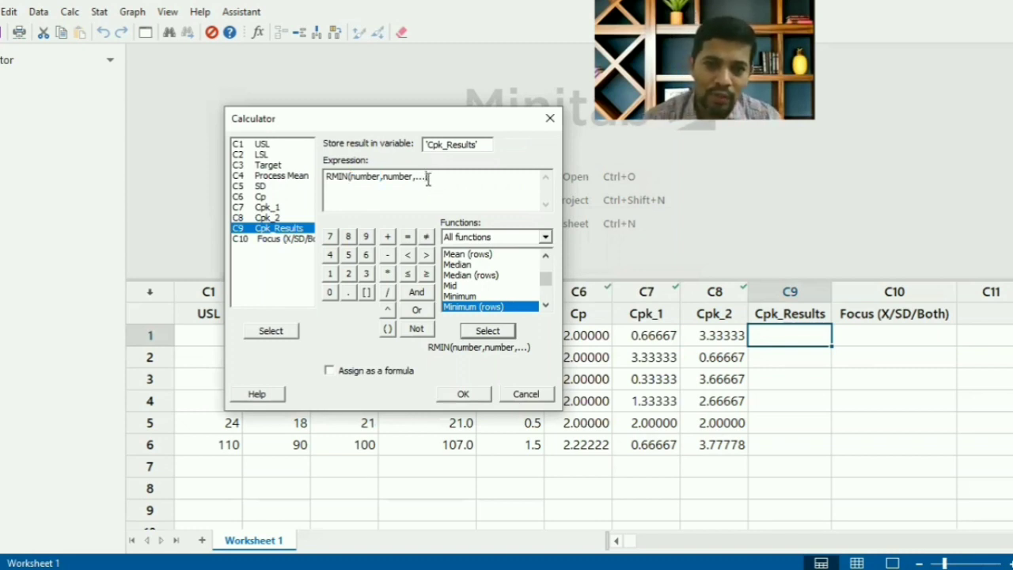
key(BackSpace)
key(BackSpace)
key(BackSpace)
key(BackSpace)
key(BackSpace)
key(BackSpace)
key(BackSpace)
key(BackSpace)
key(BackSpace)
key(BackSpace)
key(BackSpace)
key(BackSpace)
key(BackSpace)
key(BackSpace)
key(BackSpace)
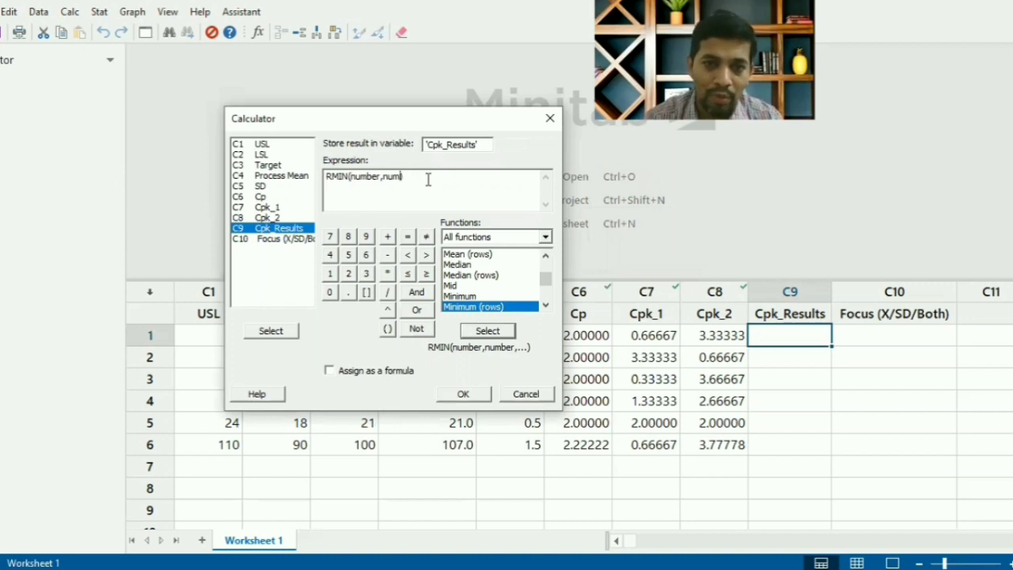
key(BackSpace)
key(BackSpace)
key(BackSpace)
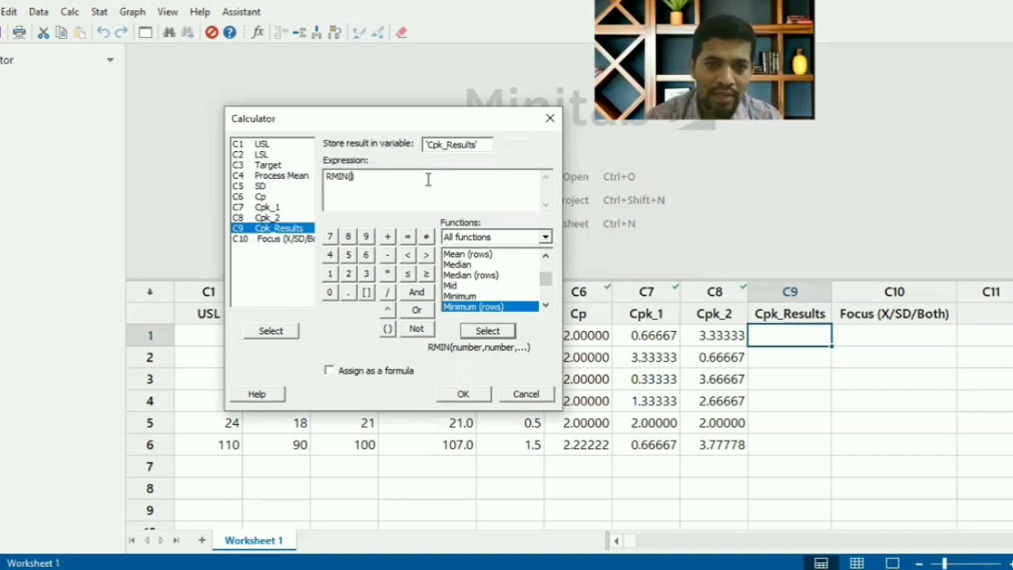
text())
- Complete the expression as RMIN('Cpk_1','Cpk_2') and assign it to the Cpk_Results column as a formula
click(269, 208)
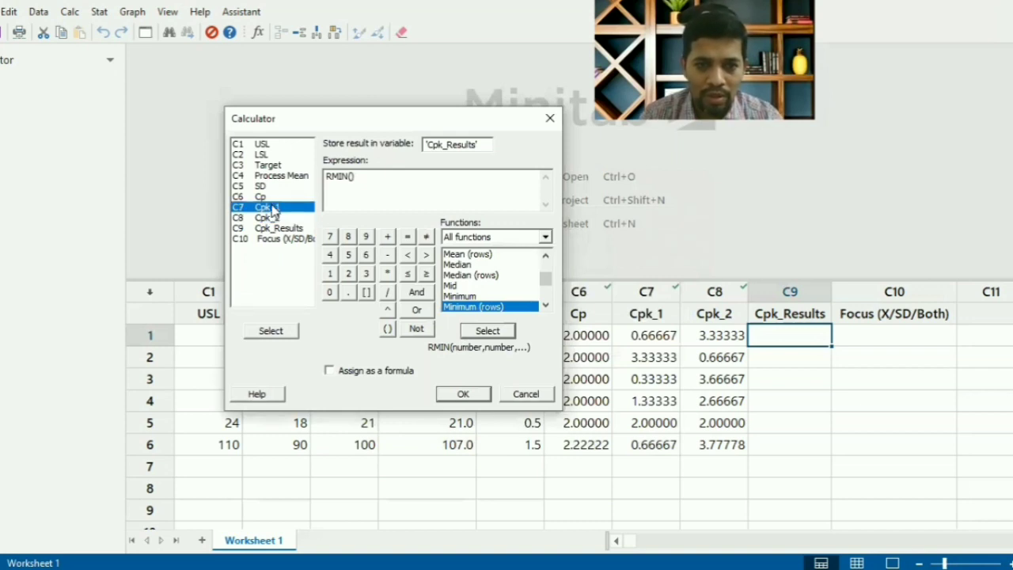
click(289, 331)
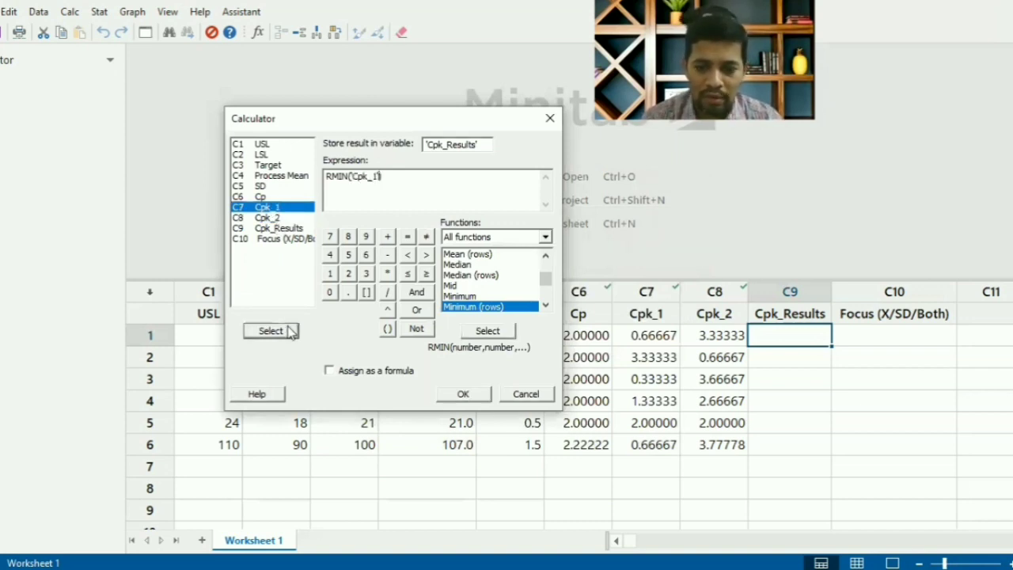
text(,)
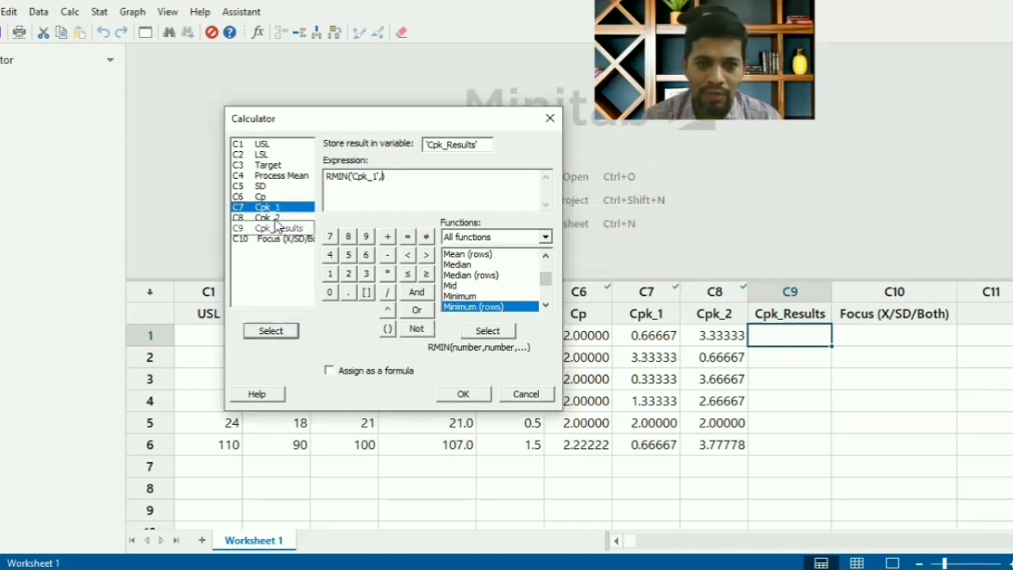
click(267, 217)
click(283, 331)
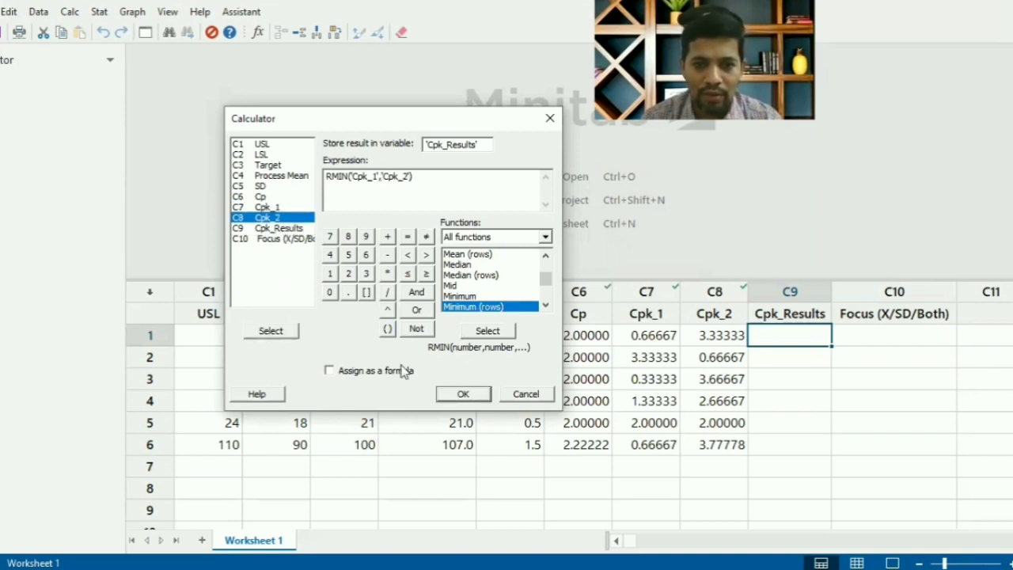
click(330, 370)
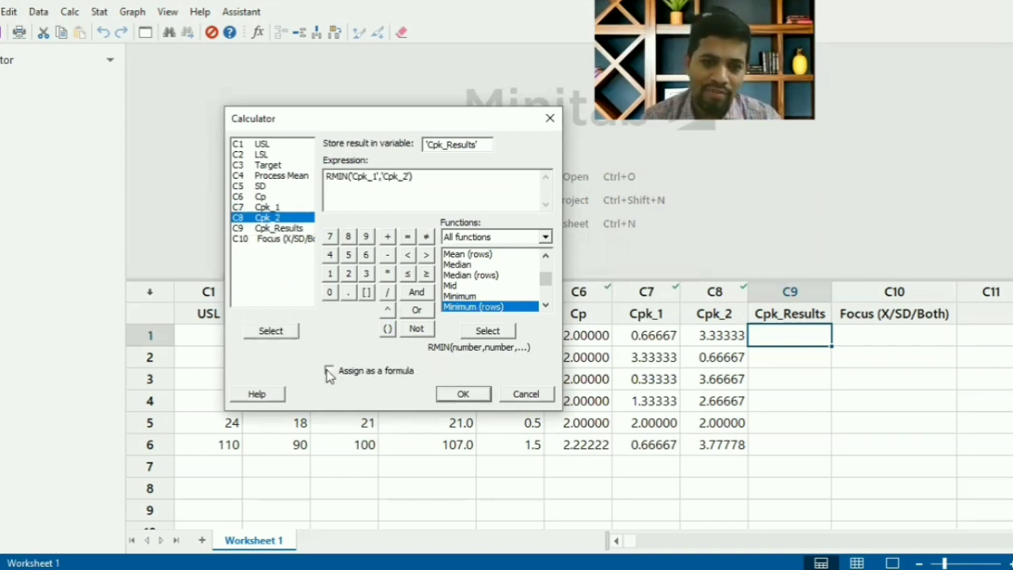
click(448, 398)
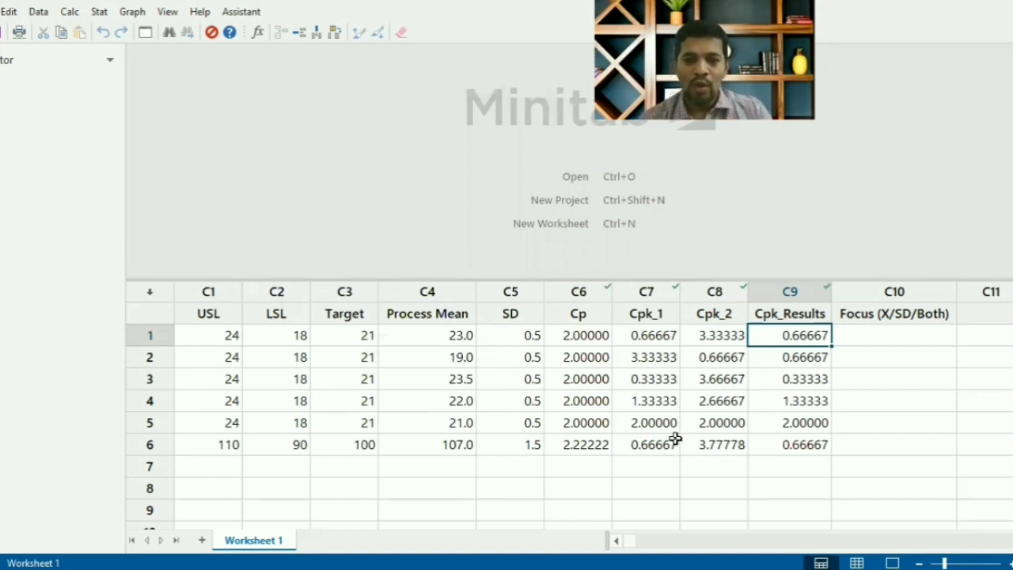
- Enter a USL of 24 and an LSL of 18 in row 7 of the worksheet
click(217, 468)
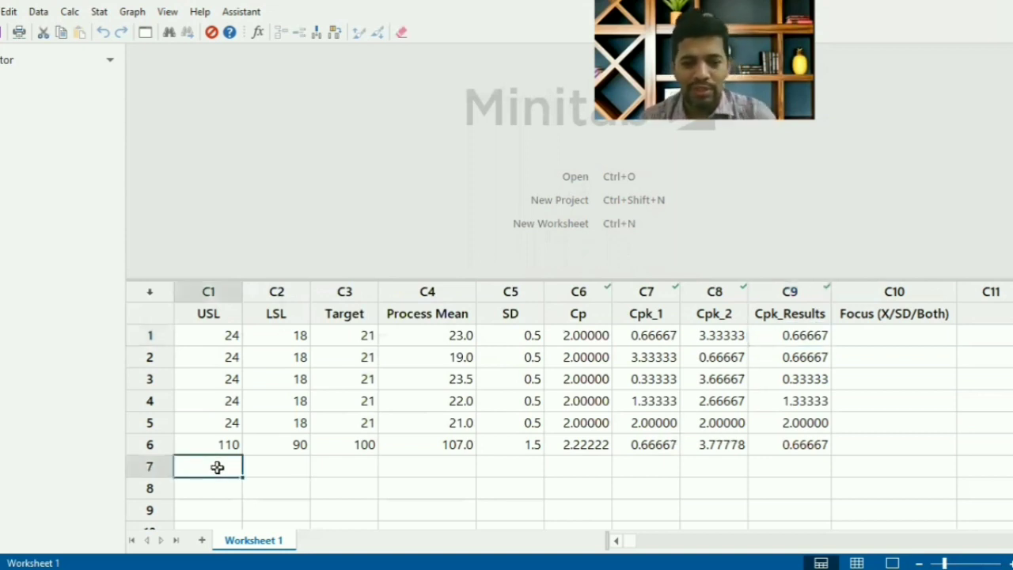
text(24)
key(Tab)
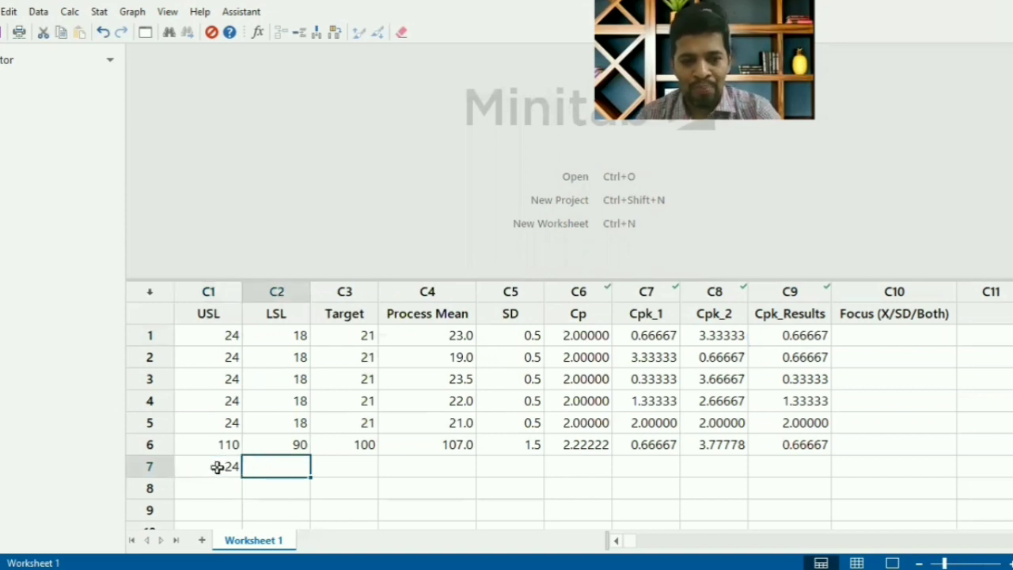
text(18)
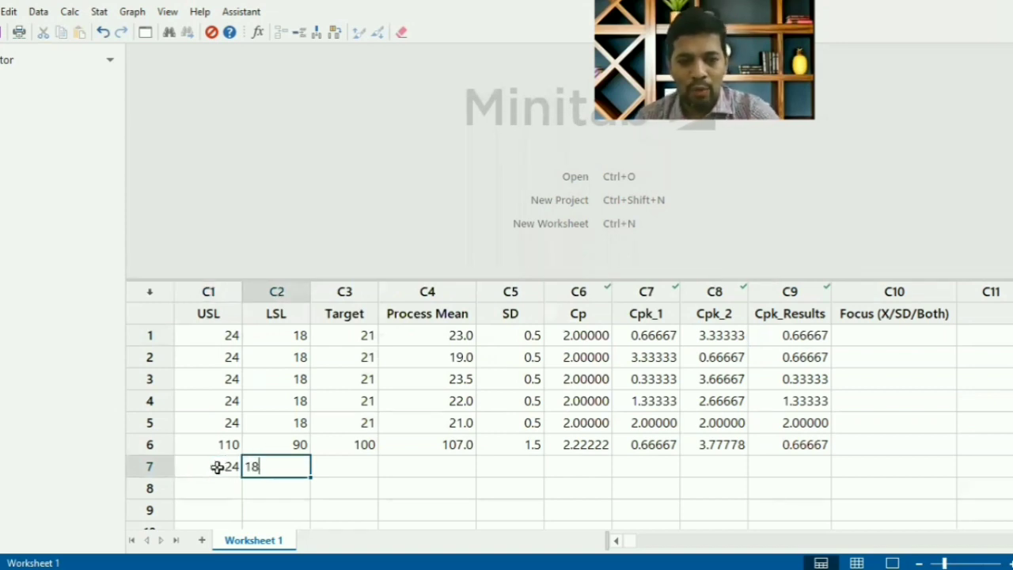
key(Tab)
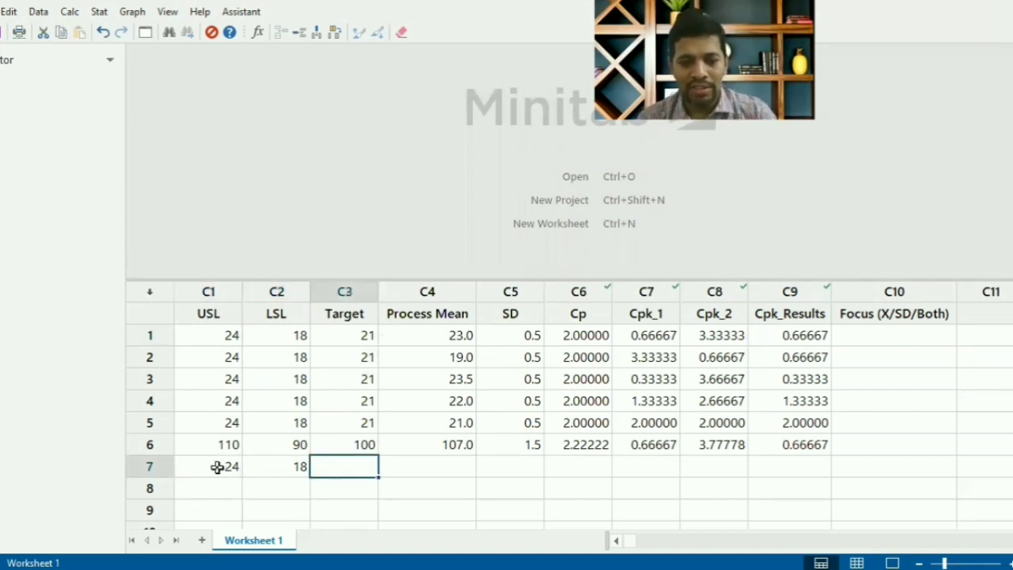
text(20.)
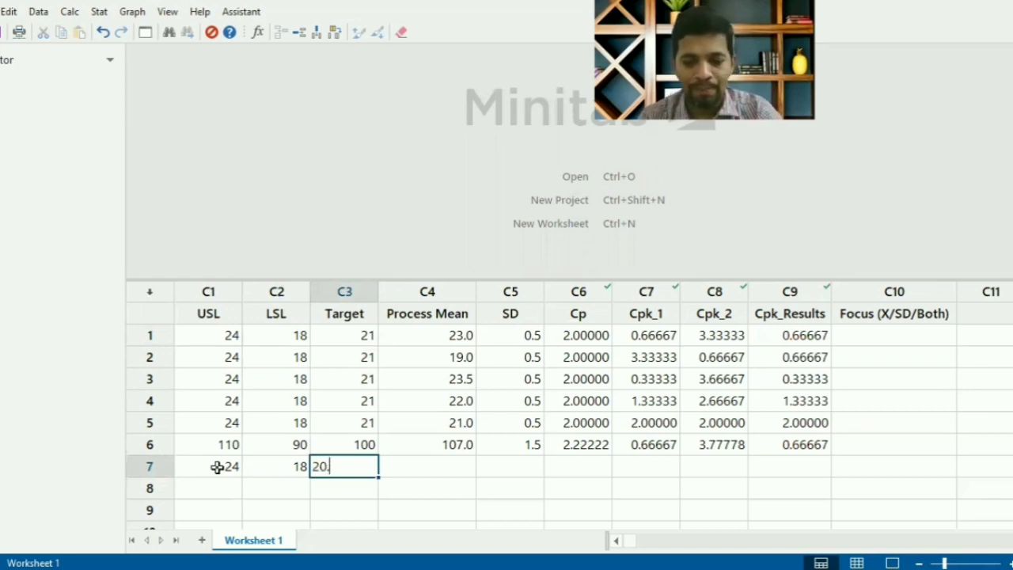
text(5)
key(Tab)
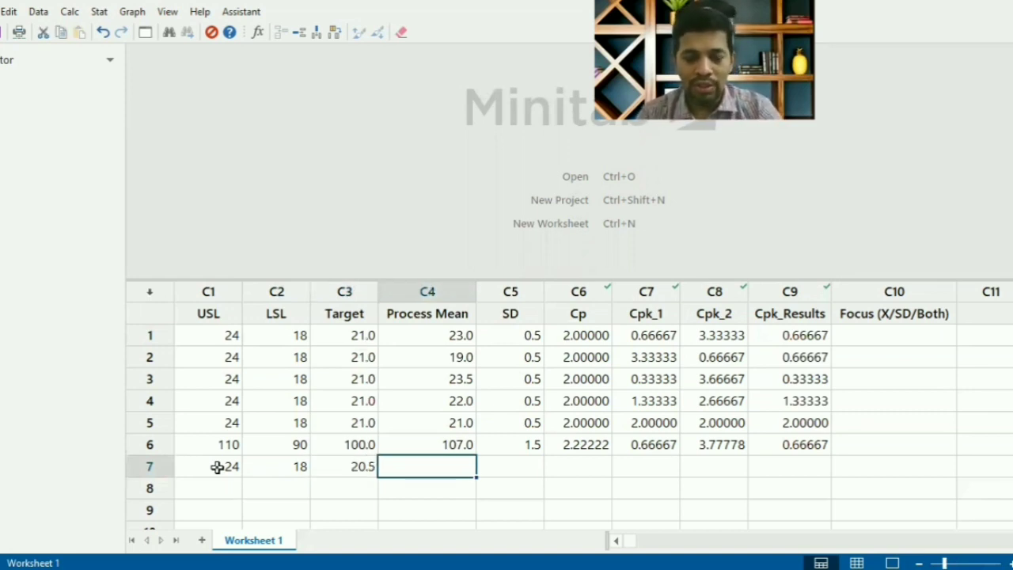
key(shift+Tab)
- Complete the inputs of row 7 with Target 21, Process Mean 20.5 and SD 0.5
text(21)
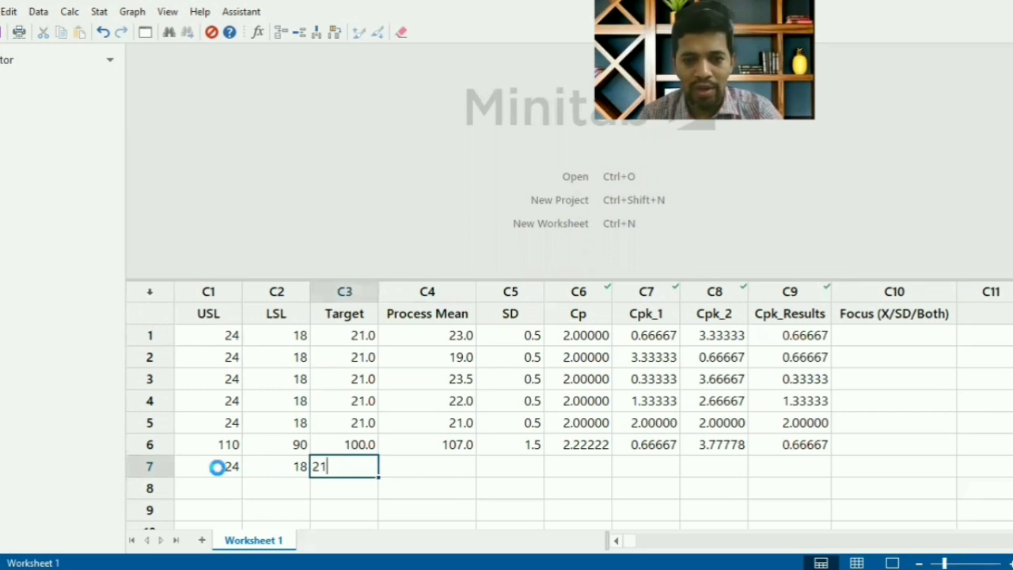
key(Tab)
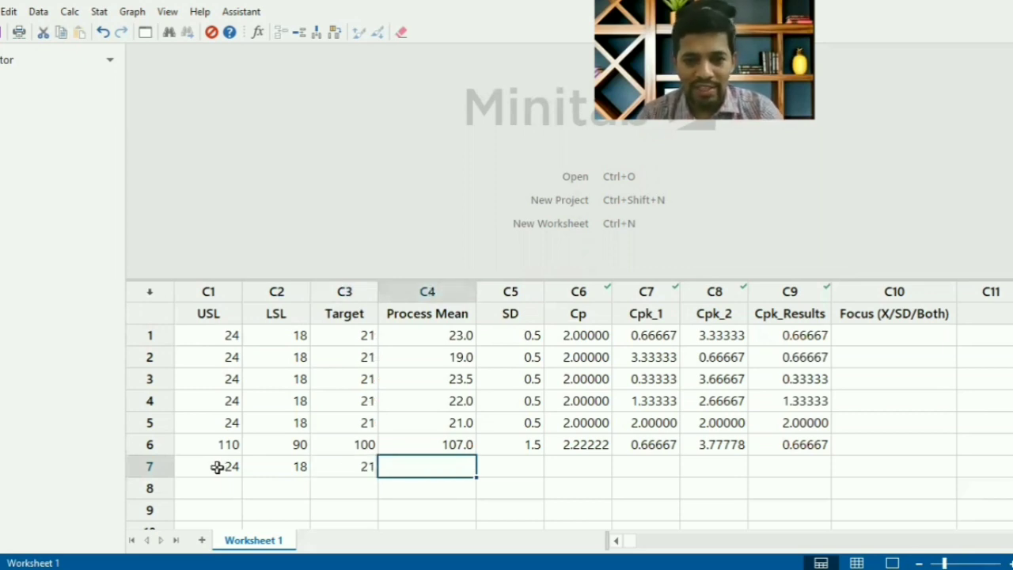
text(20.5)
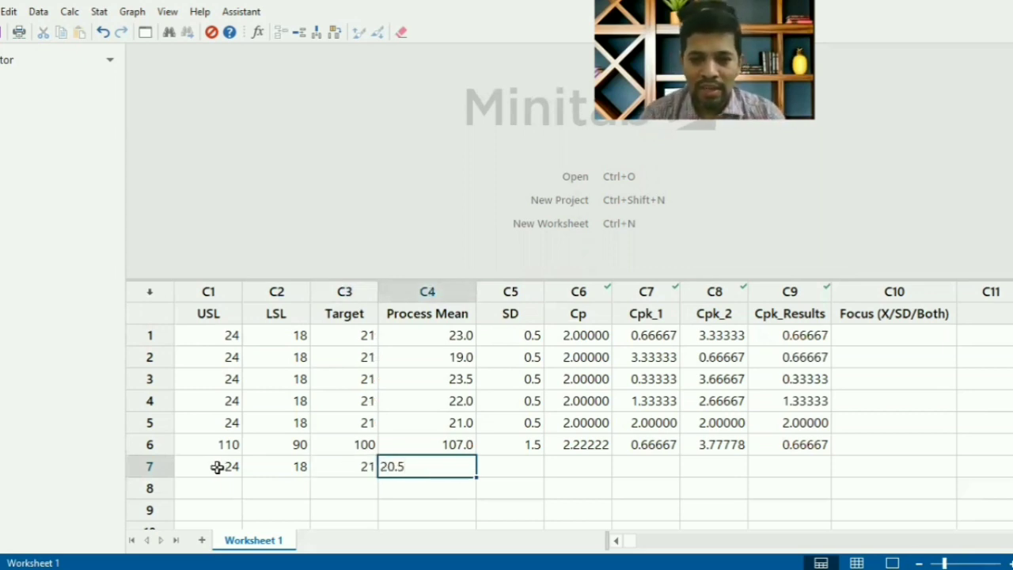
key(Return)
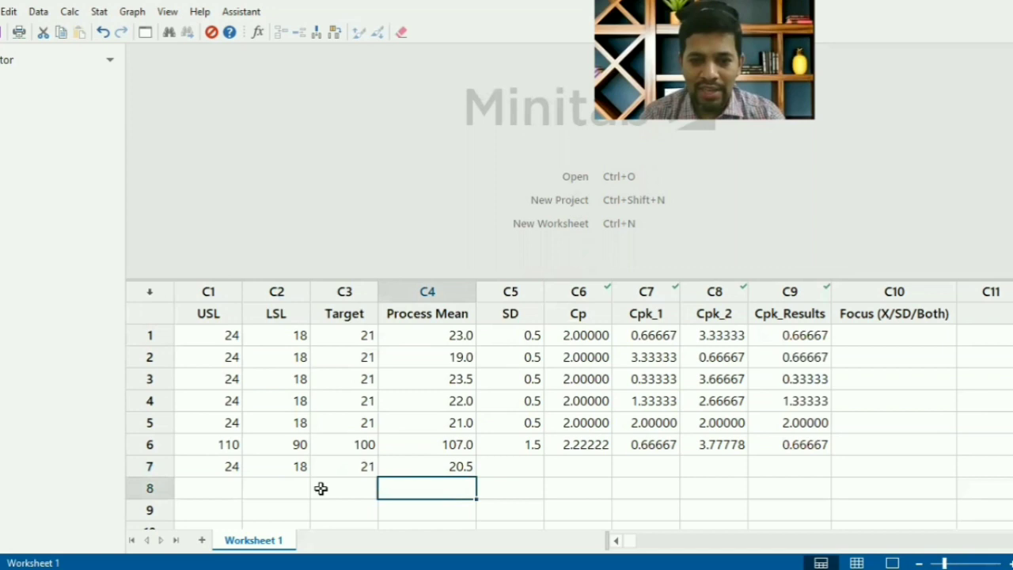
click(526, 471)
text(0.5)
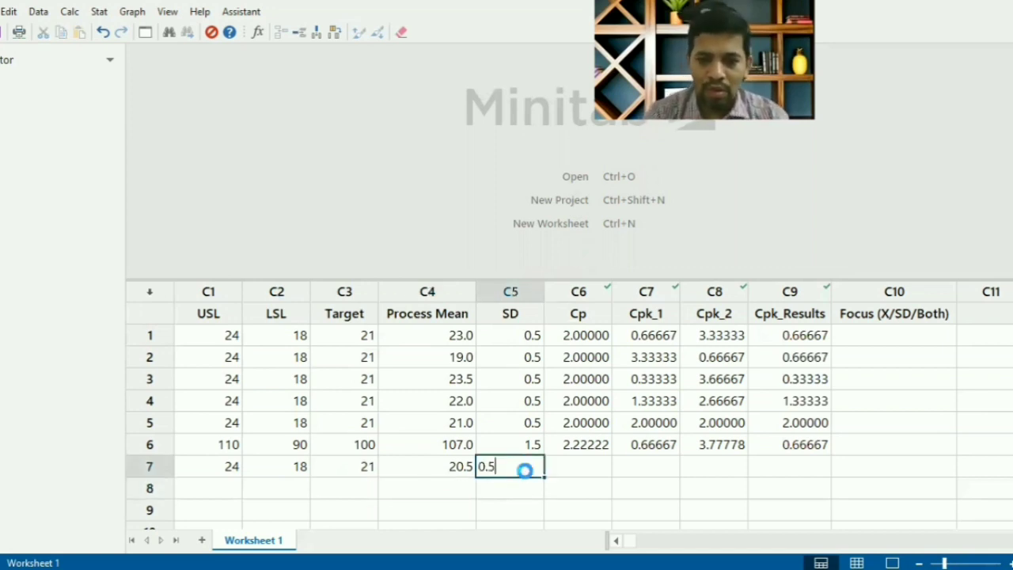
key(Return)
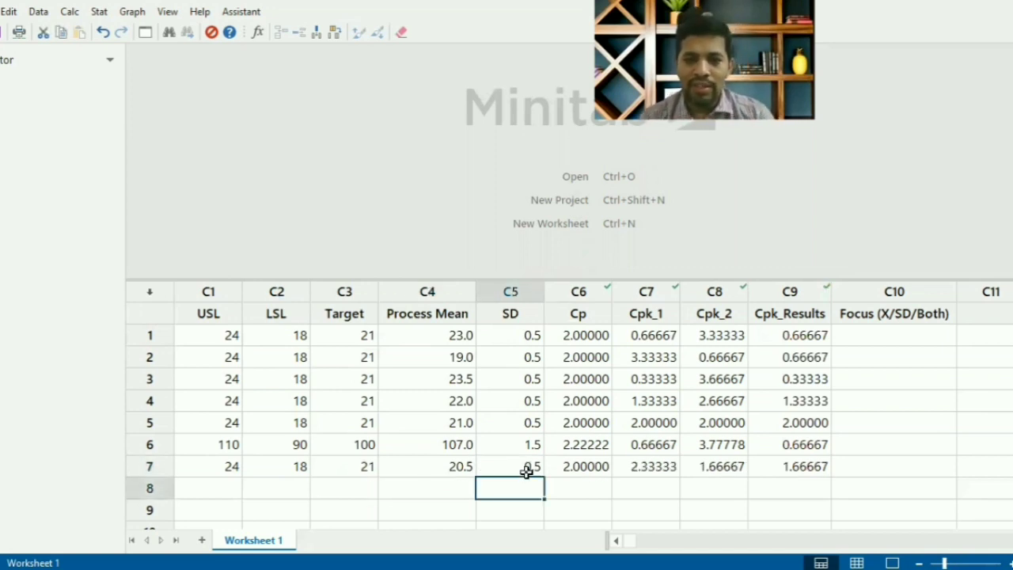
click(527, 465)
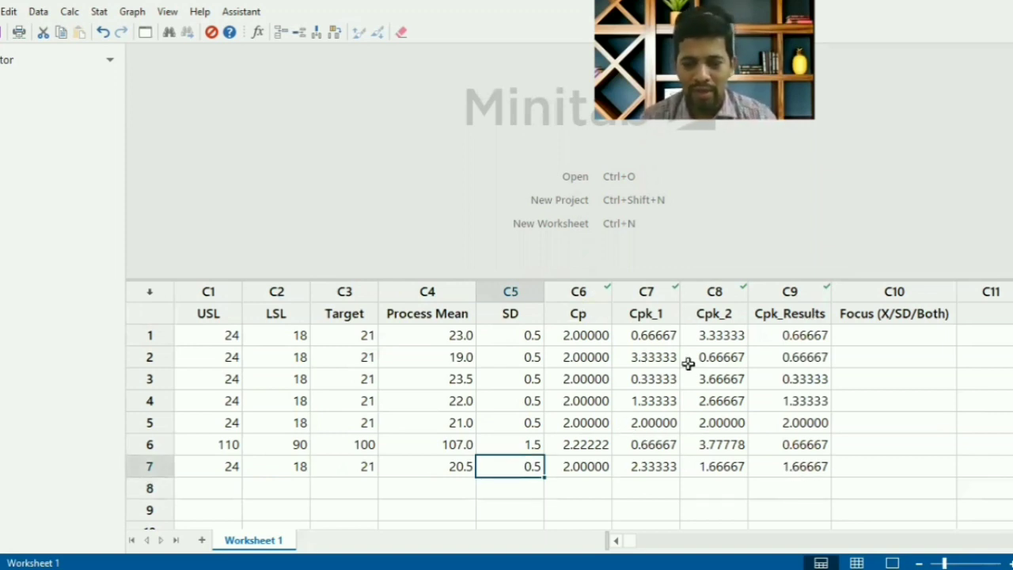
- Enter Both in the Focus (X/SD/Both) column for row 1
drag(945, 563, 954, 563)
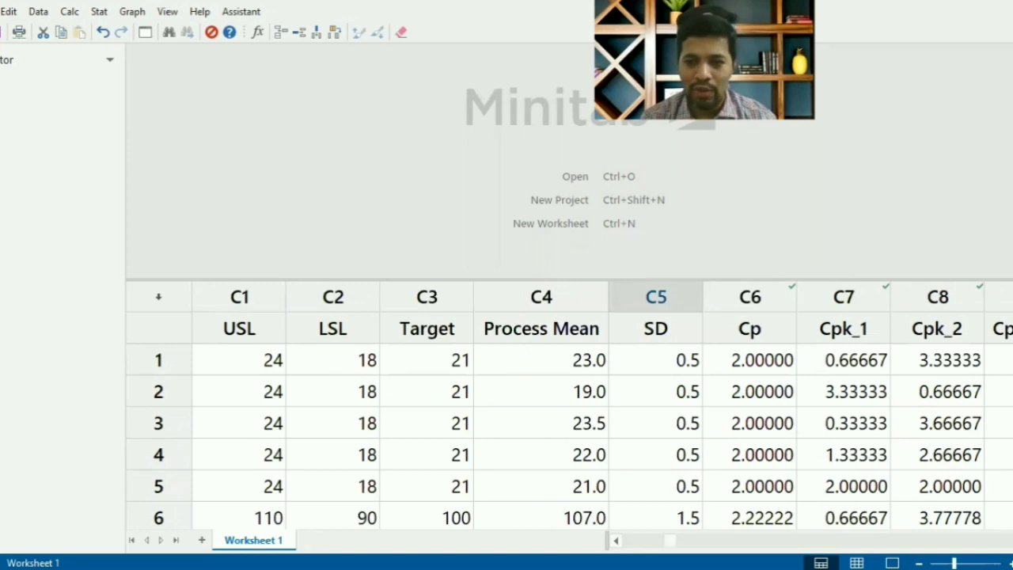
scroll(683, 380, right, 2)
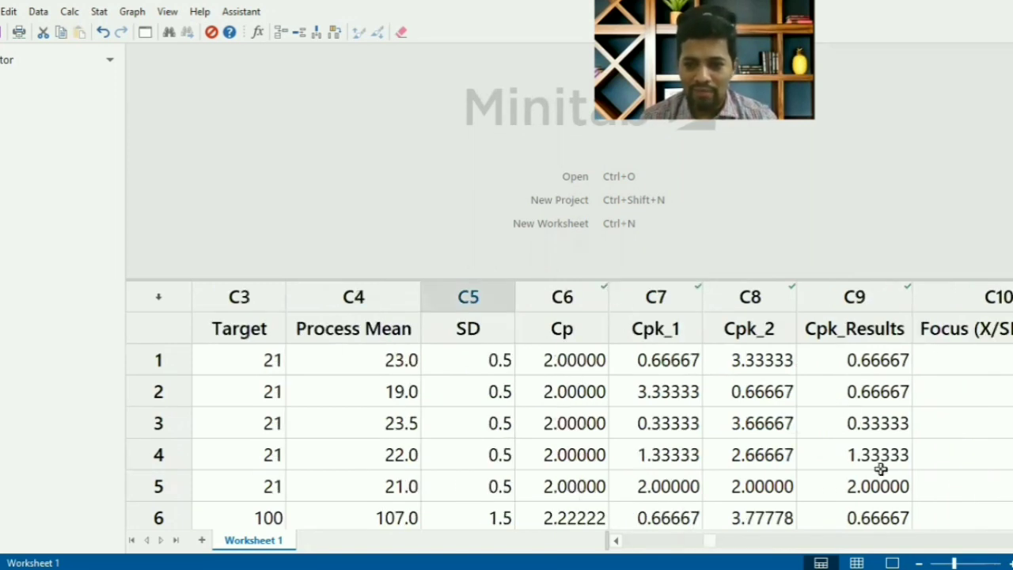
drag(953, 562, 948, 563)
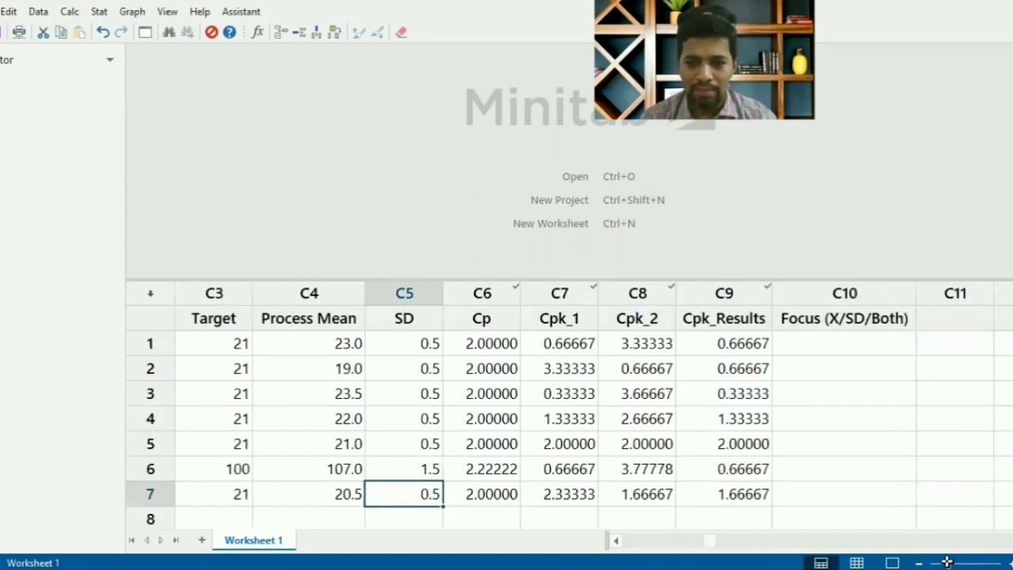
click(793, 343)
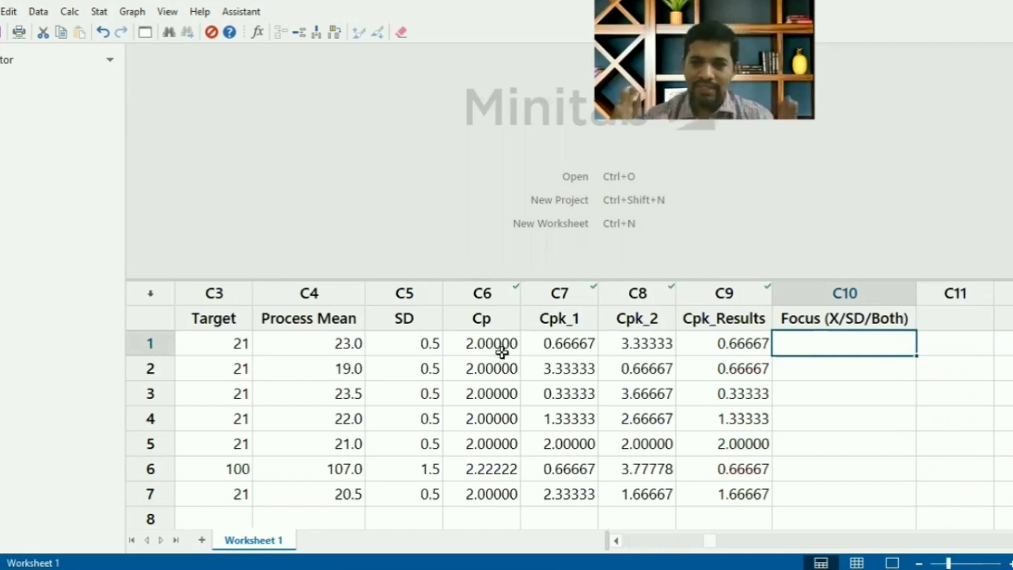
click(720, 351)
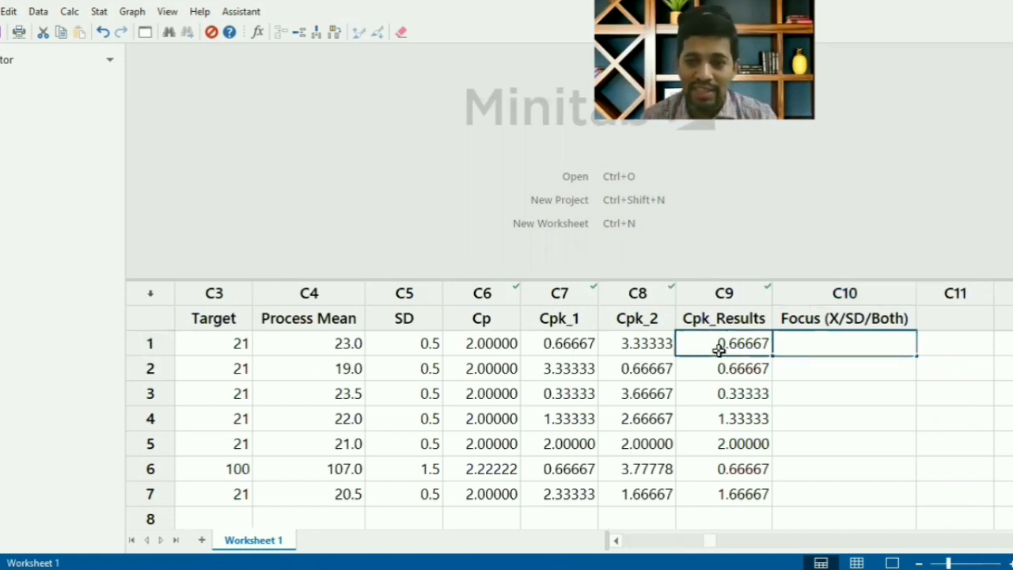
click(793, 345)
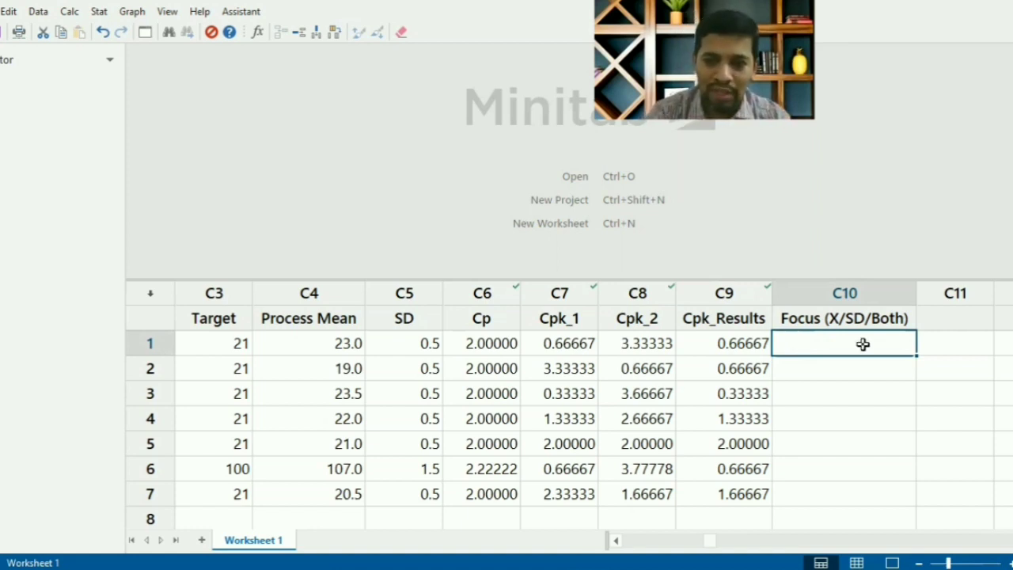
text(b)
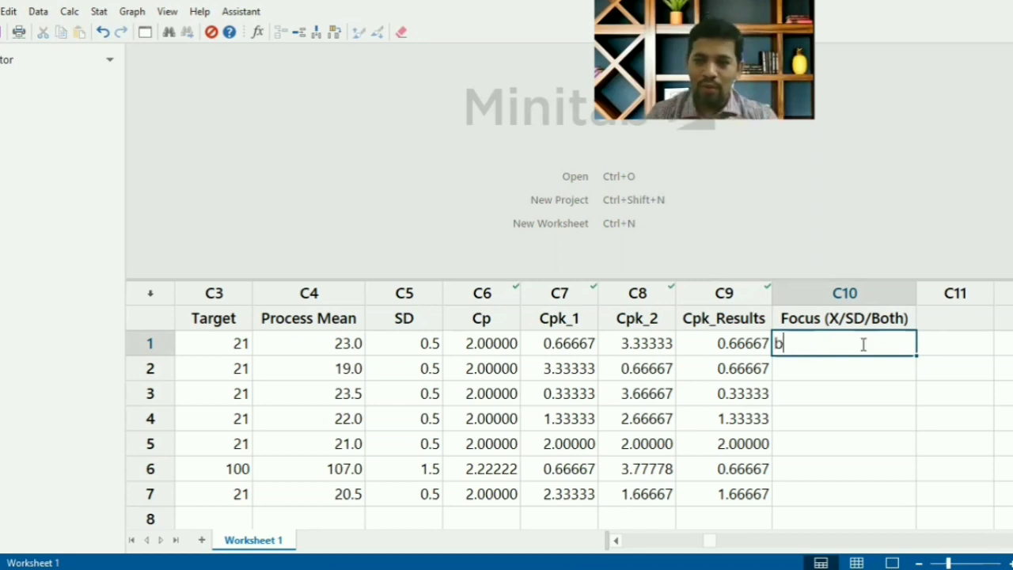
key(BackSpace)
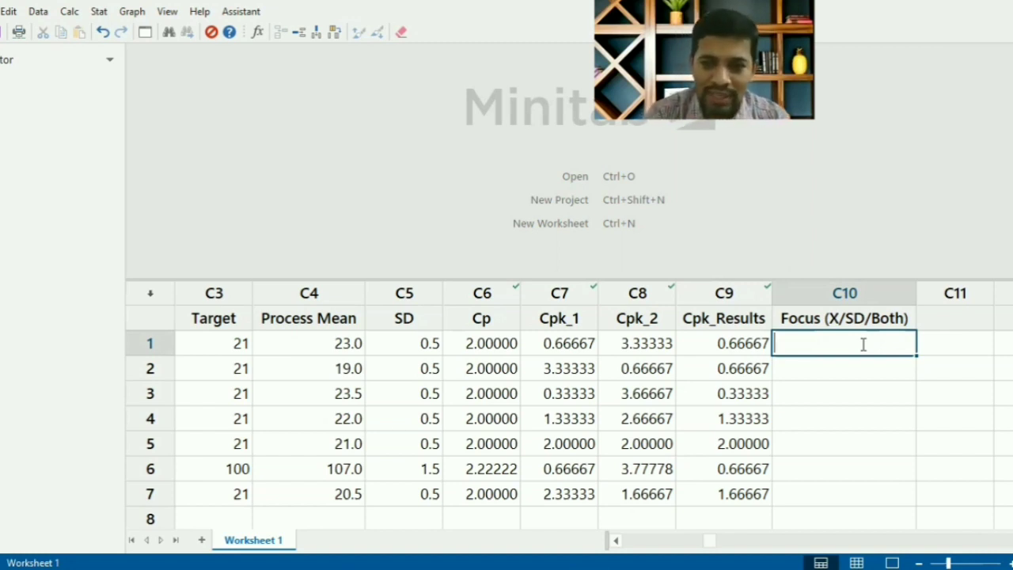
text(Both)
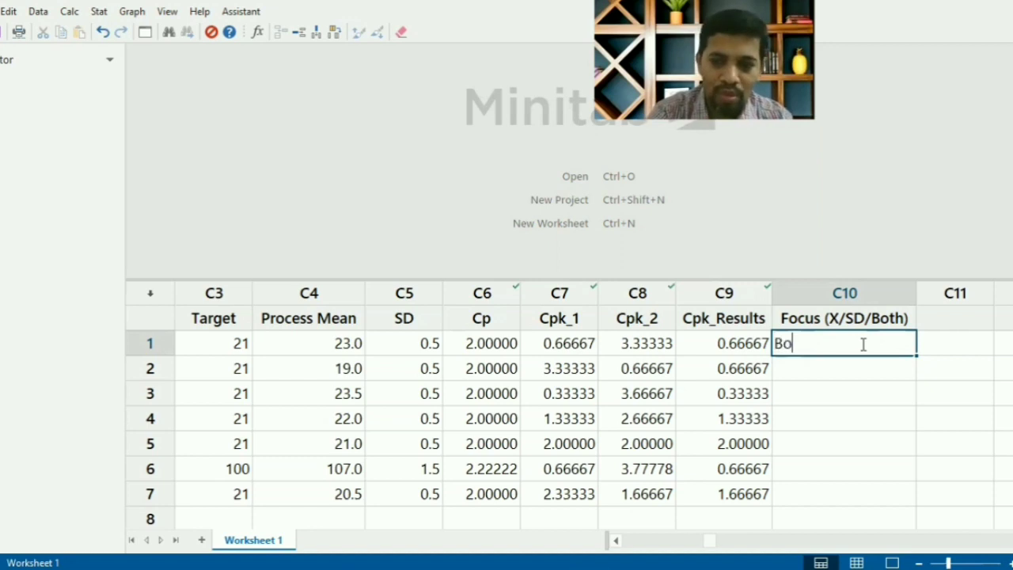
key(Return)
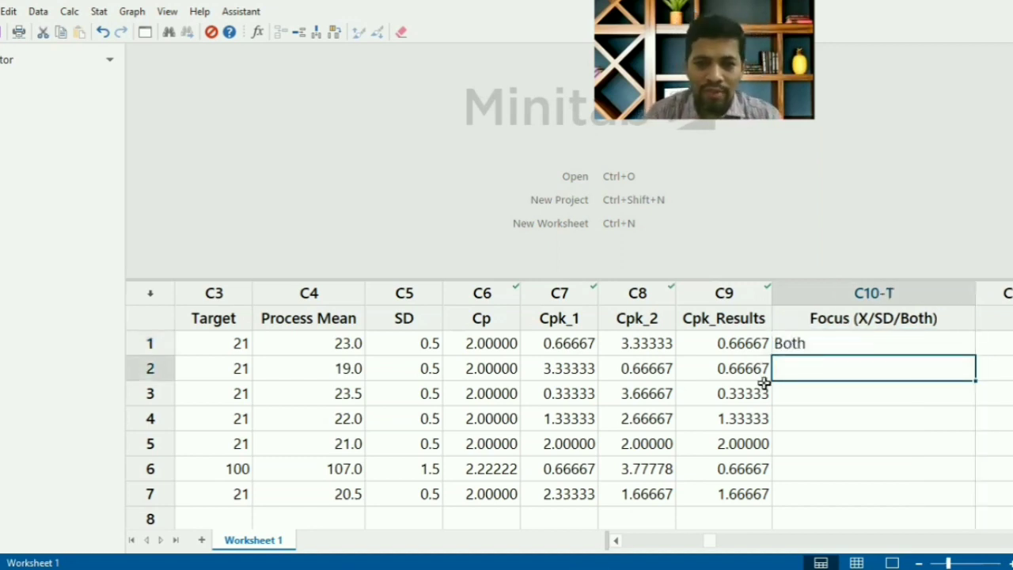
- Check the Cp and Cpk_Results values of row 2 and enter Both as its focus
click(501, 371)
click(714, 373)
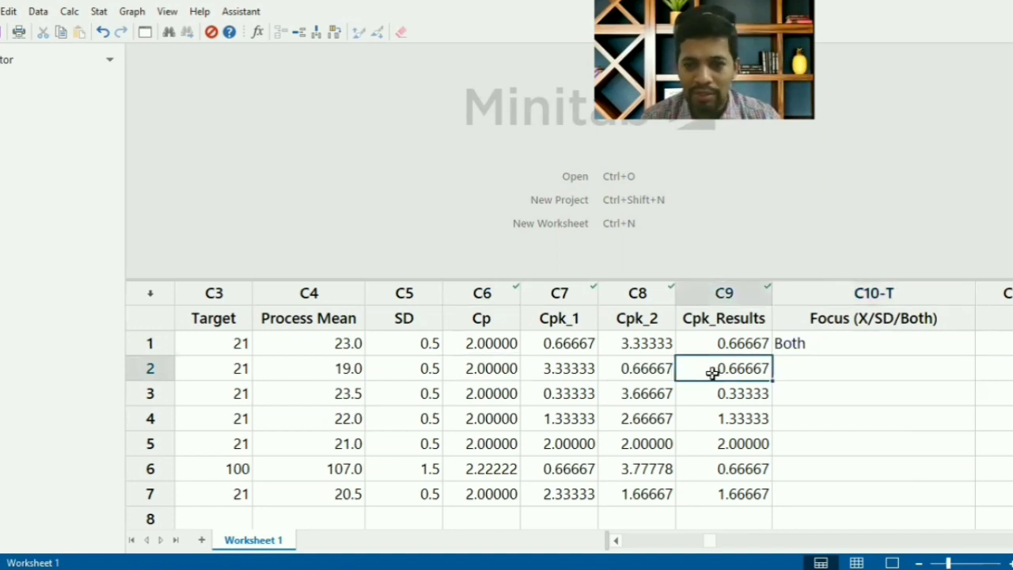
click(823, 373)
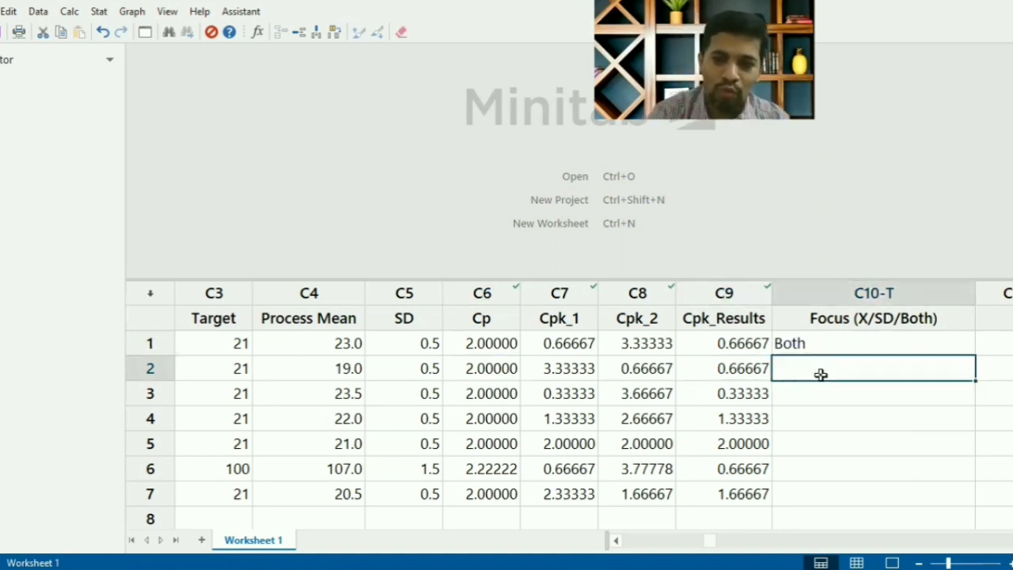
text(Both)
key(Return)
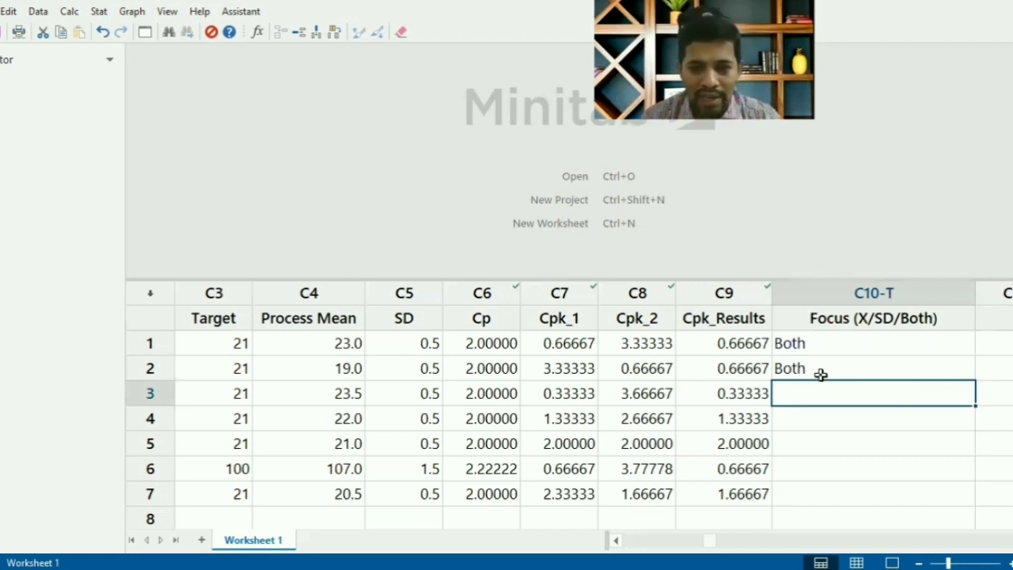
- Compare the Cp, Cpk_1, Cpk_2 and Cpk_Results values in row 3 to judge its focus
key(Left)
key(Left)
key(Left)
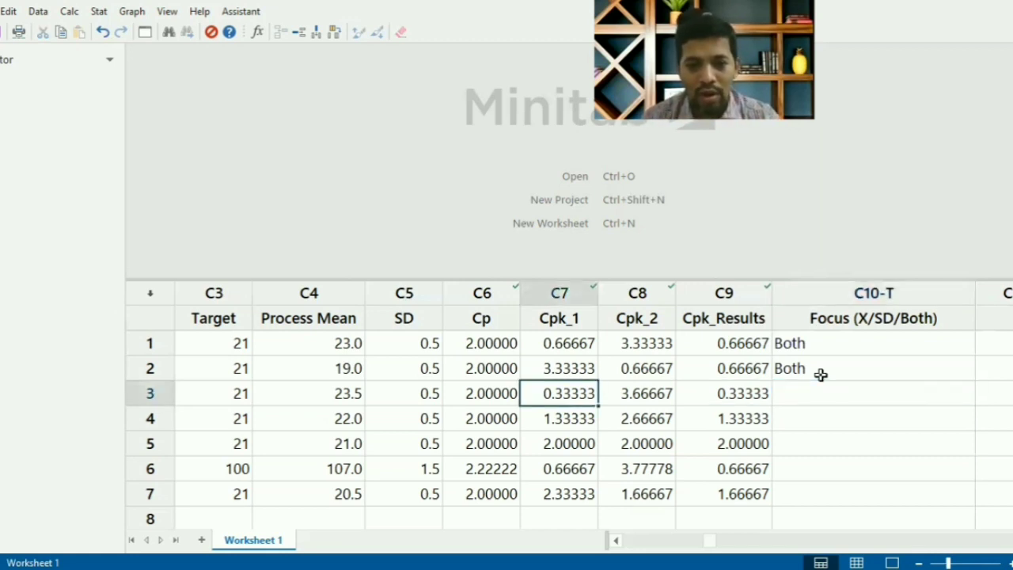
key(Left)
key(Right)
key(Right)
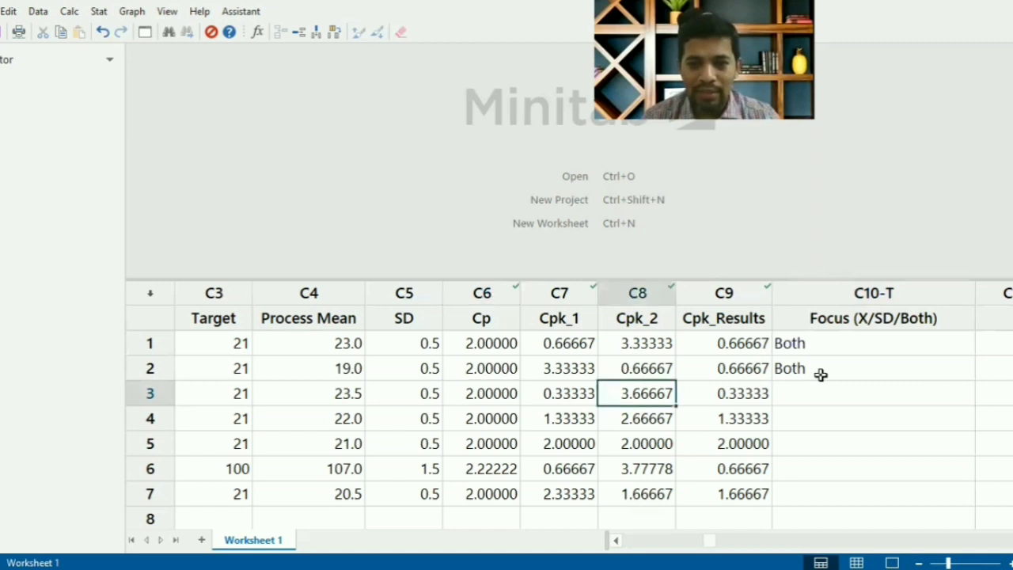
key(Right)
key(Right)
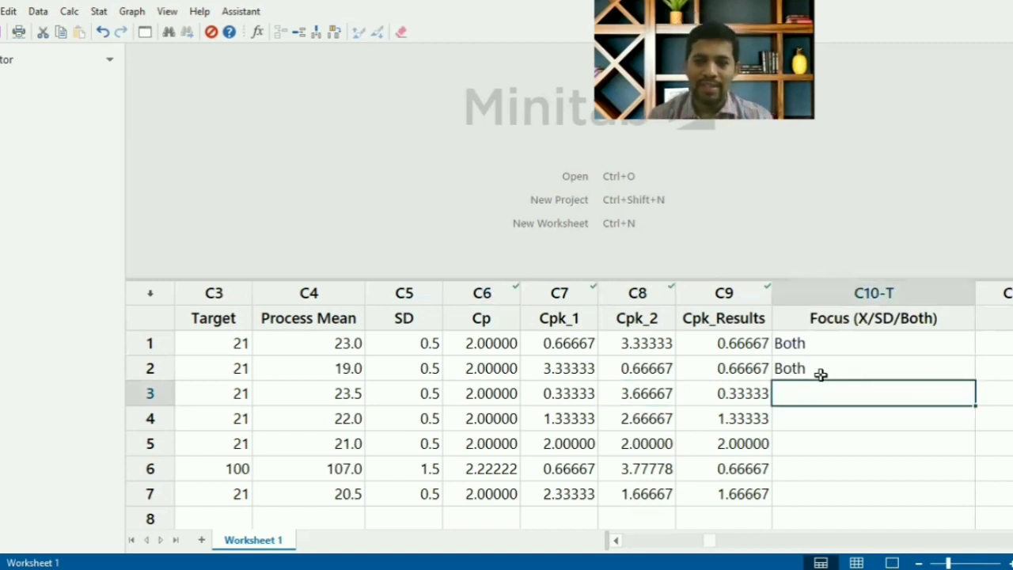